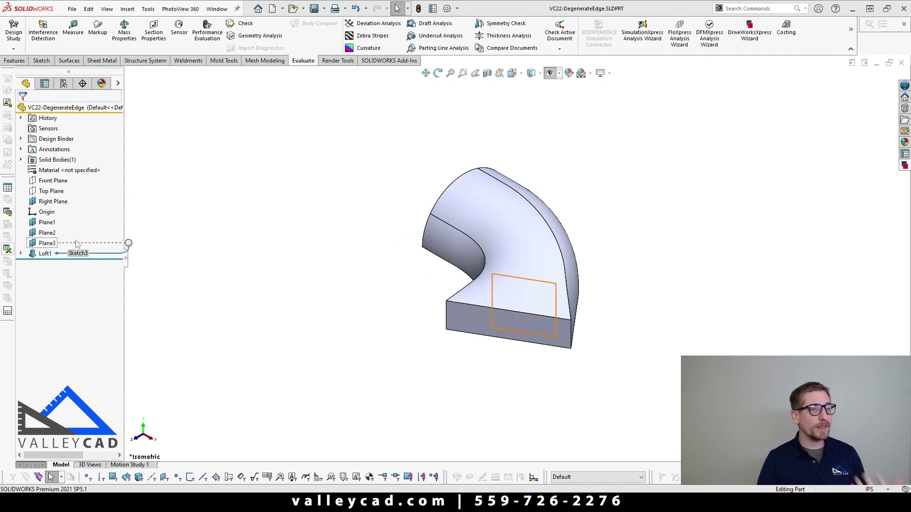
Step: Inspect Loft1 from several sides, selecting its half-round end face and the opposite end face
left_click(45, 253)
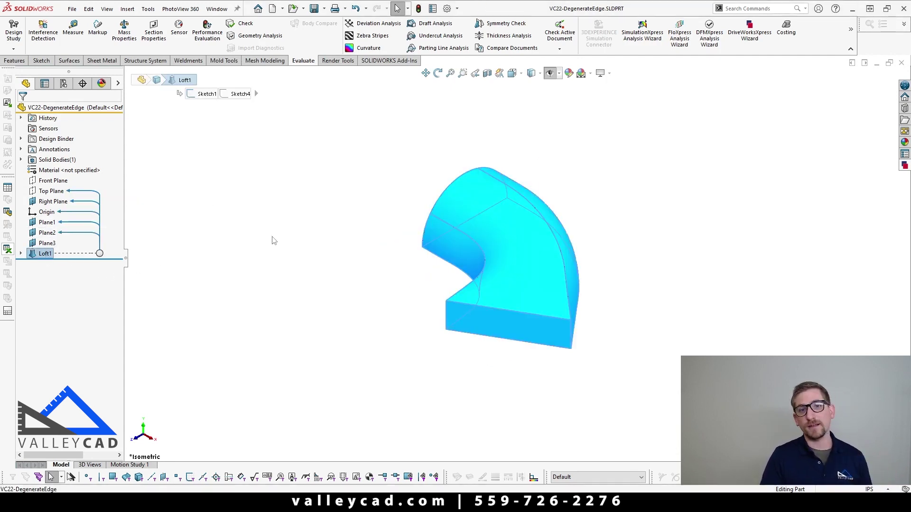
left_click(274, 241)
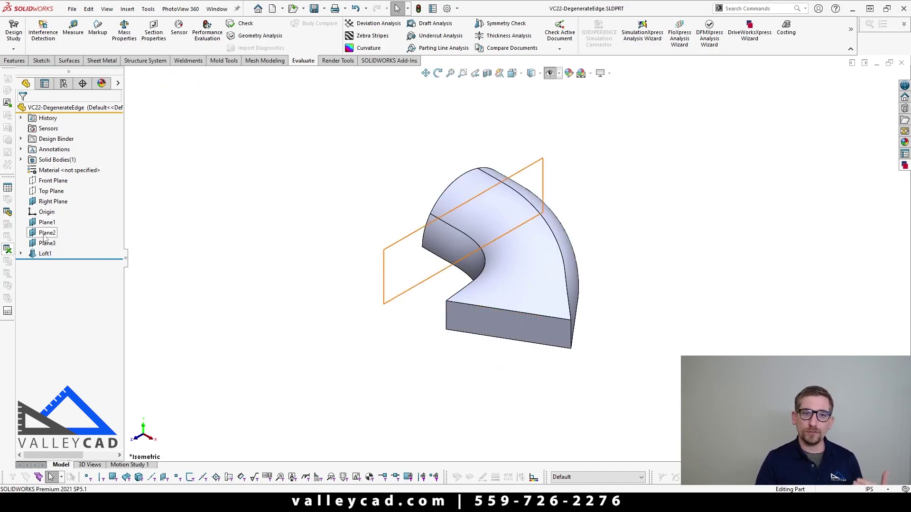
middle_click_drag(327, 370, 431, 308)
left_click(422, 287)
middle_click_drag(616, 290, 556, 298)
left_click(556, 298)
left_click(460, 356)
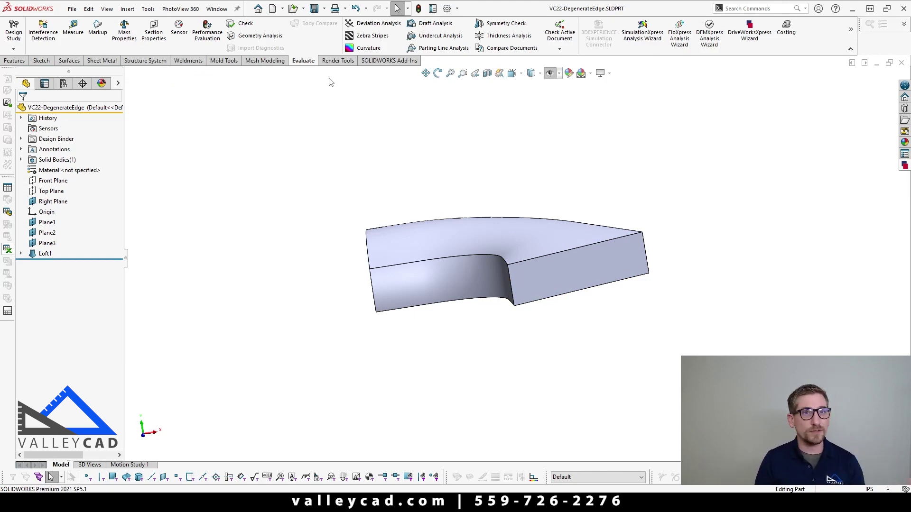
Step: Open VC22-DegenerateEdge.x_t and import it as a new part using the Part template
left_click(293, 13)
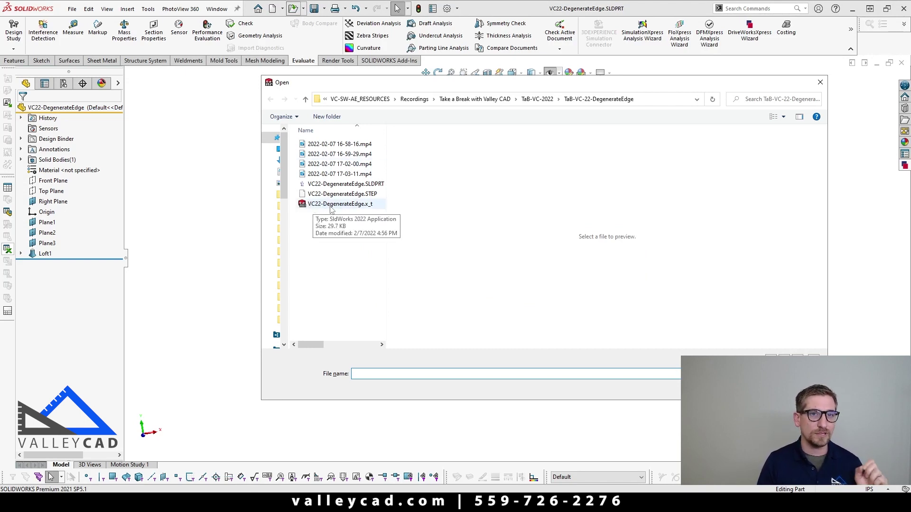
left_click(370, 207)
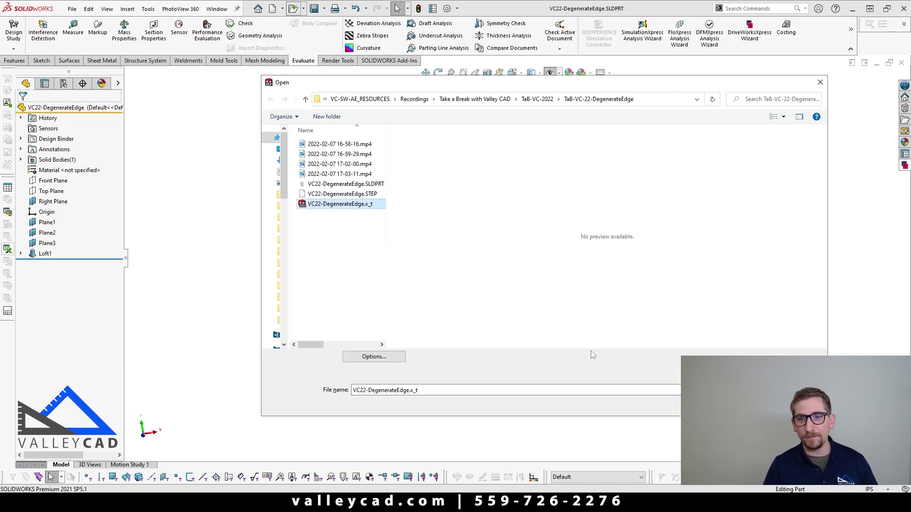
left_click(749, 407)
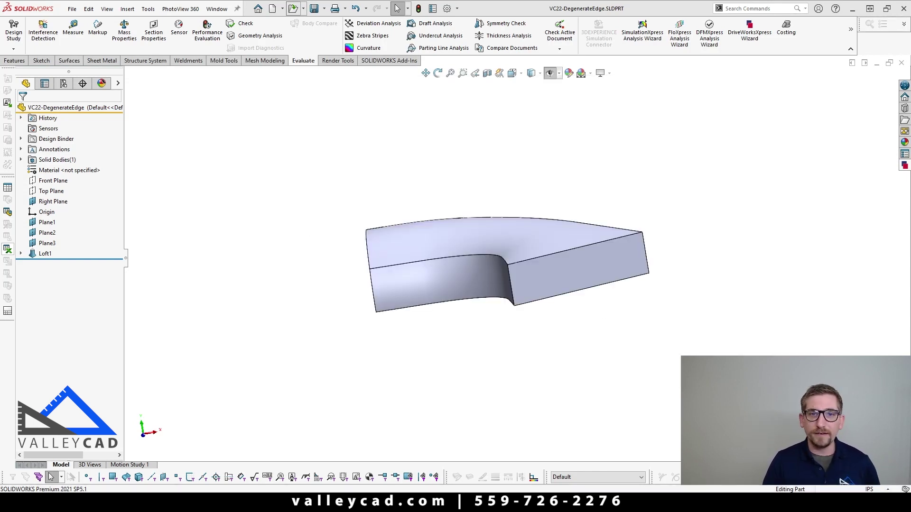
left_click(319, 145)
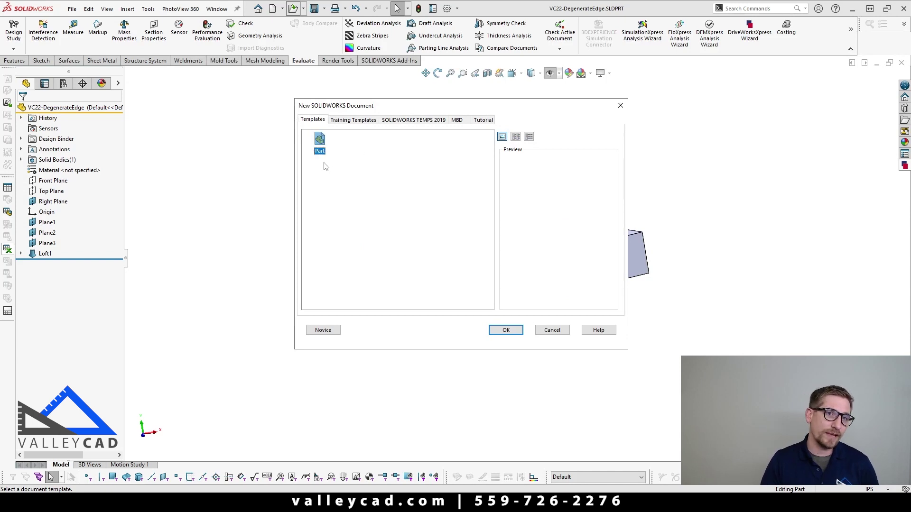
left_click(505, 329)
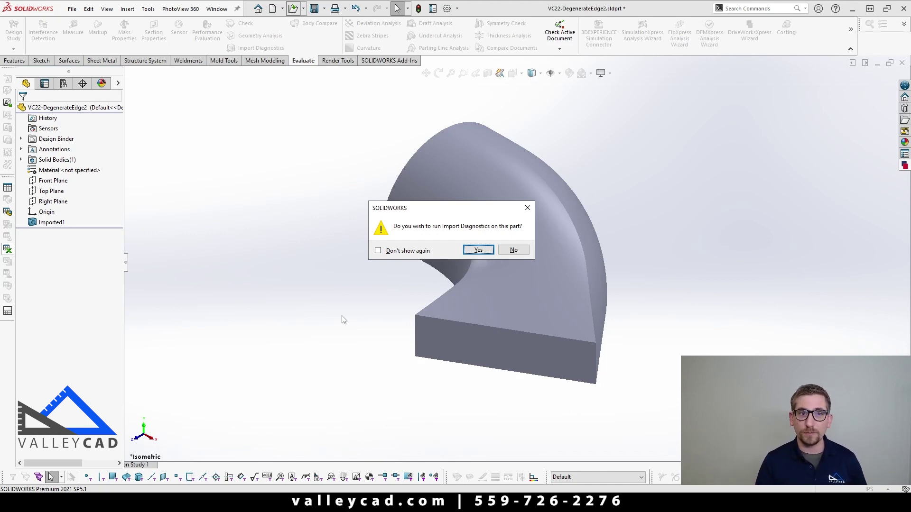
Step: Run Import Diagnostics, locate the faulty Face<1>, and heal all faulty faces and gaps
left_click(478, 250)
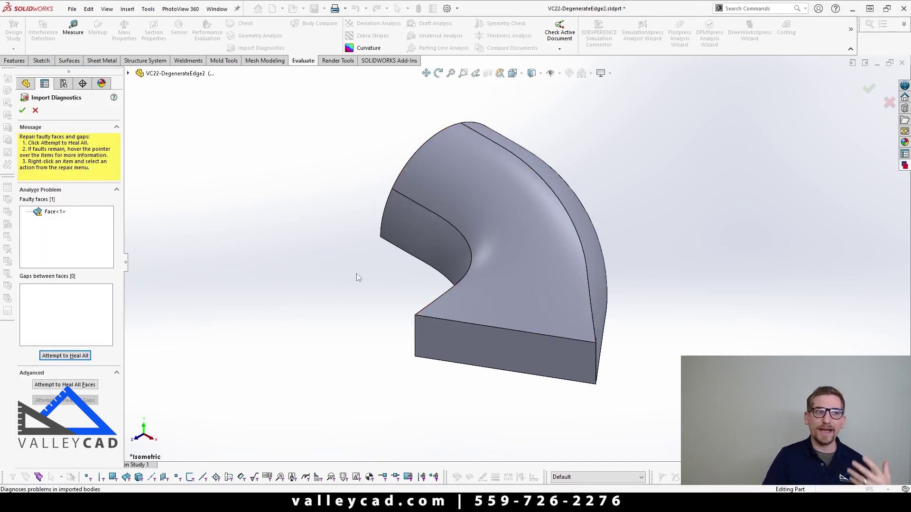
left_click(51, 212)
mouse_move(288, 331)
middle_mouse_down()
mouse_move(401, 320)
mouse_move(443, 327)
mouse_move(474, 378)
mouse_move(435, 386)
mouse_move(350, 358)
mouse_move(394, 390)
middle_mouse_up()
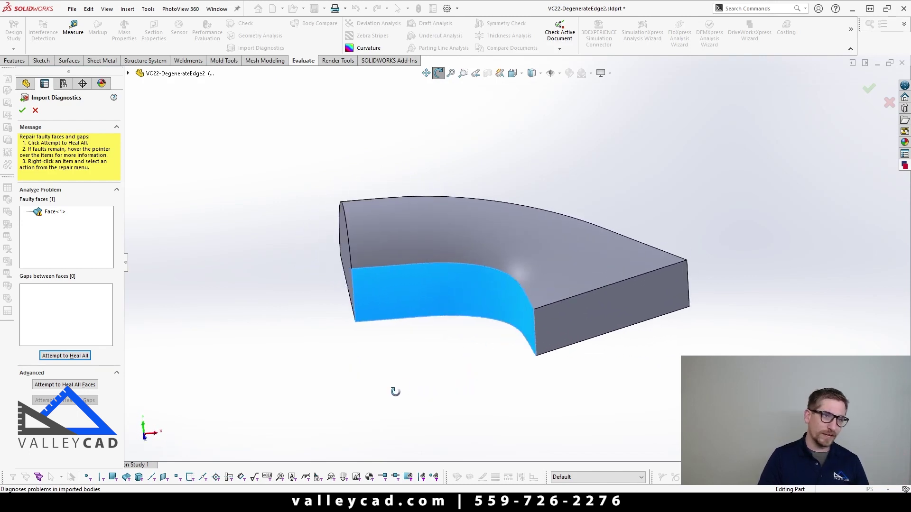
left_click(71, 355)
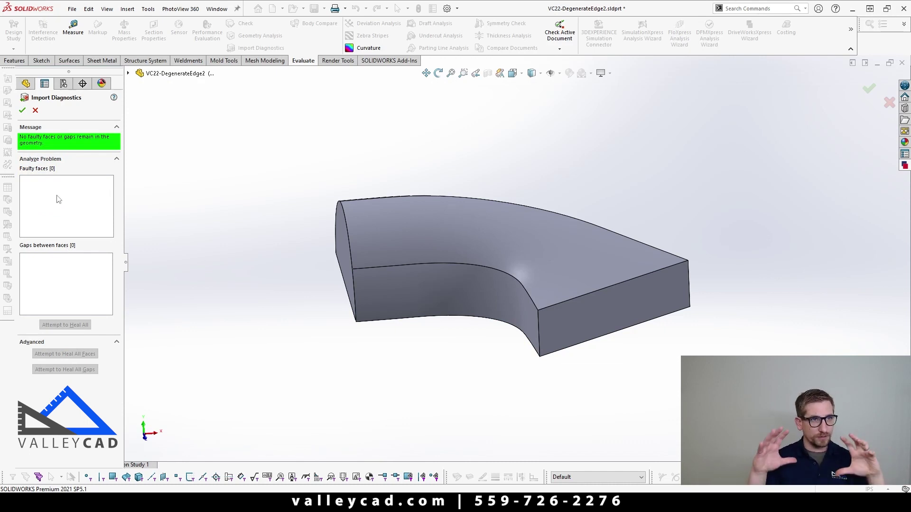
Step: Accept the healed import, decline FeatureWorks recognition, and apply the Plain White scene
left_click(22, 110)
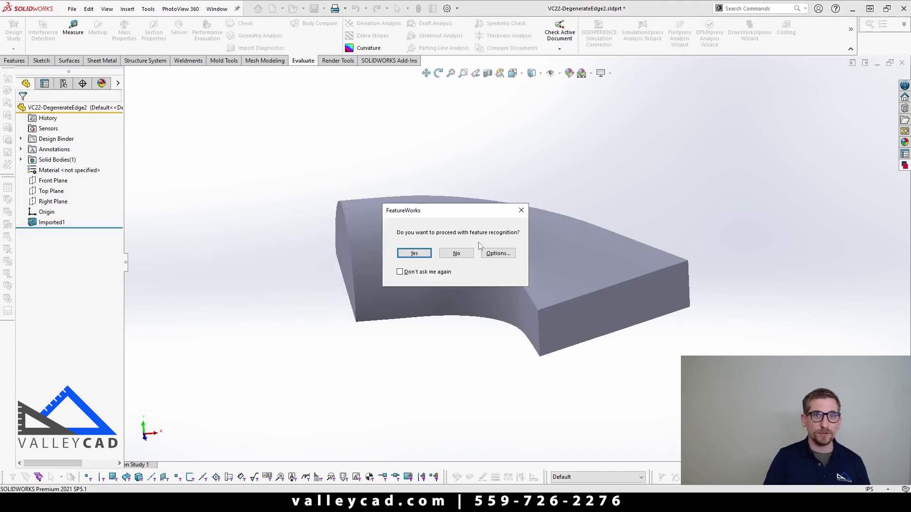
left_click(446, 253)
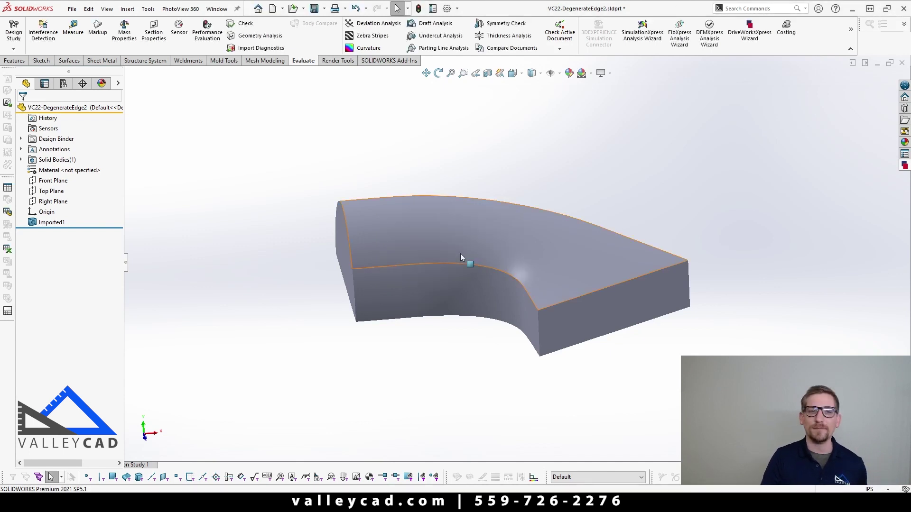
left_click(590, 73)
left_click(603, 134)
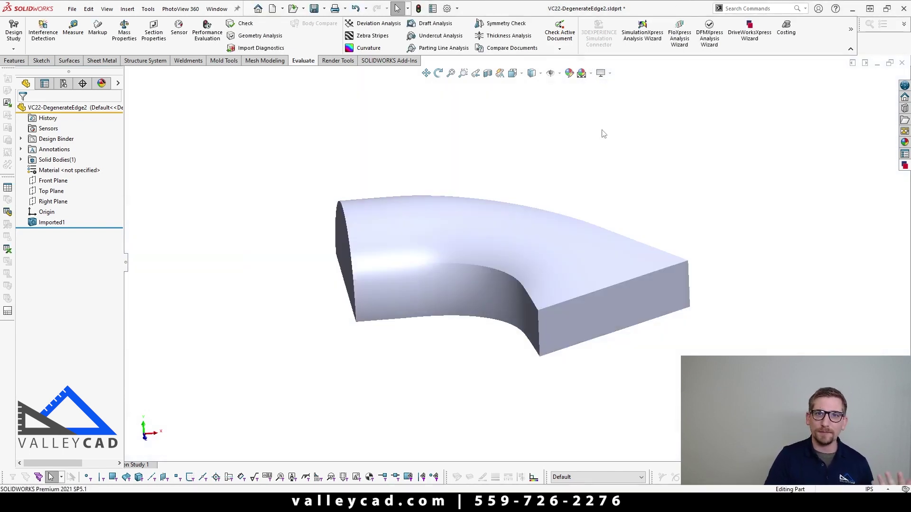
Step: Show the part in isometric view with the Shaded With Edges display style
key("ctrl+7")
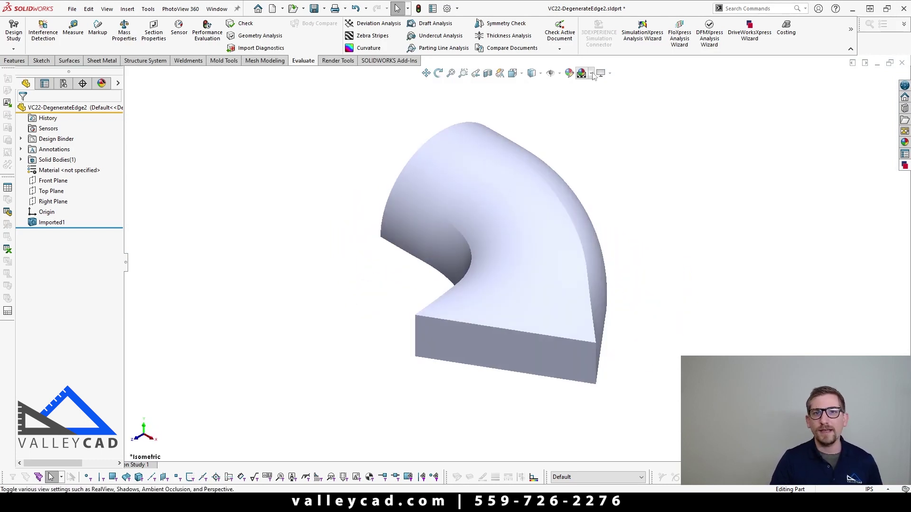
left_click(540, 74)
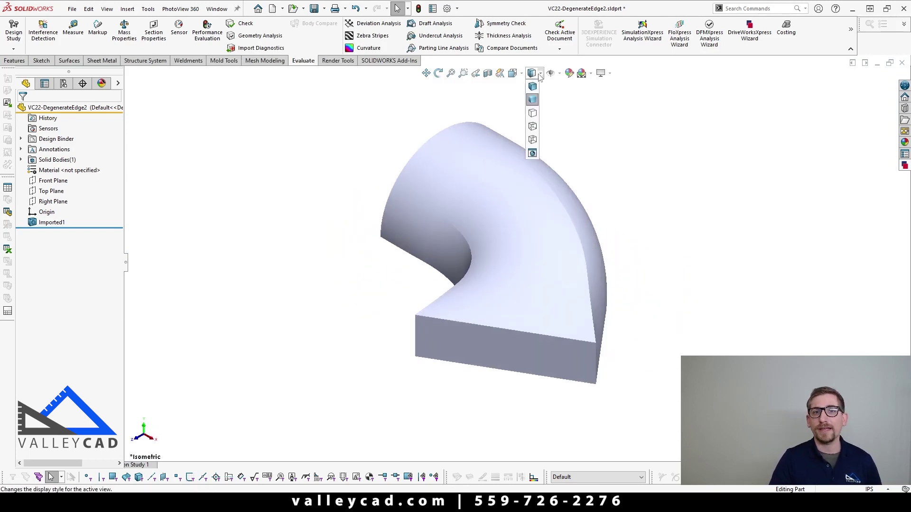
left_click(532, 88)
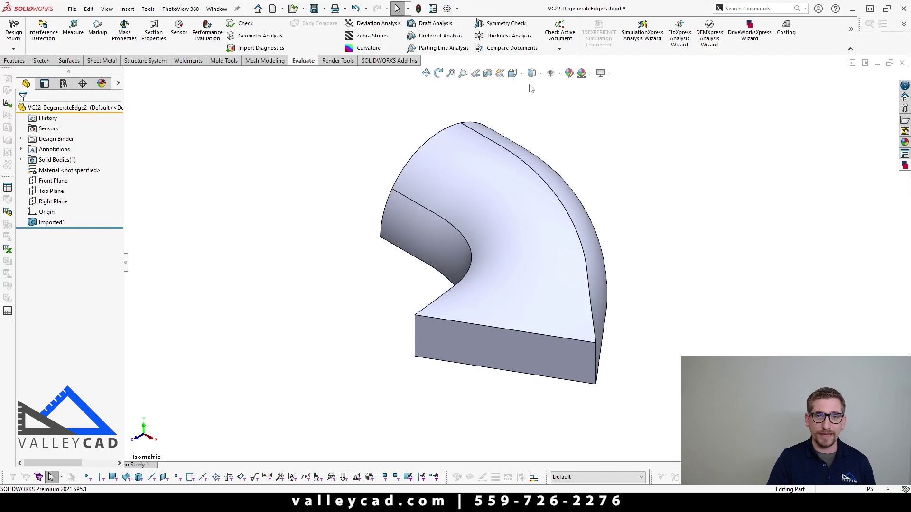
Step: Run deviation analysis on the inner curved edge at slightly higher resolution: 0° min, 36.37° average, 90° max
left_click(376, 26)
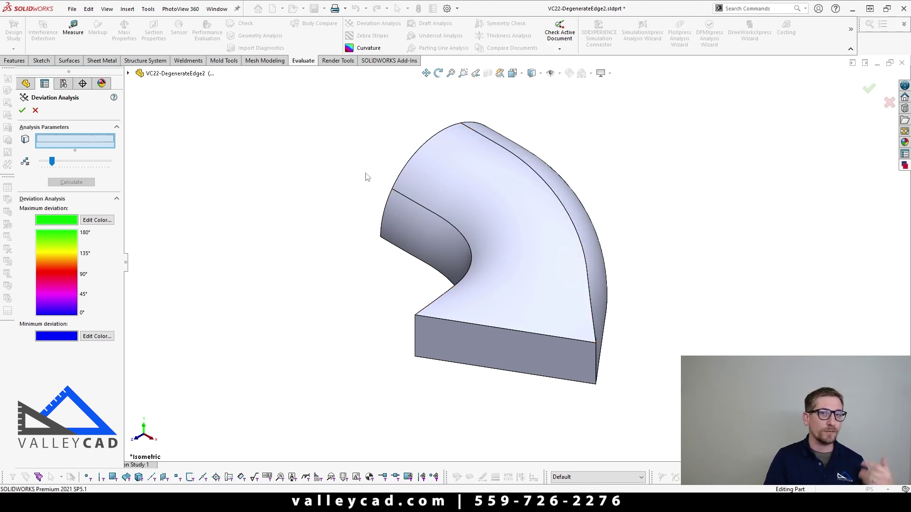
left_click(428, 213)
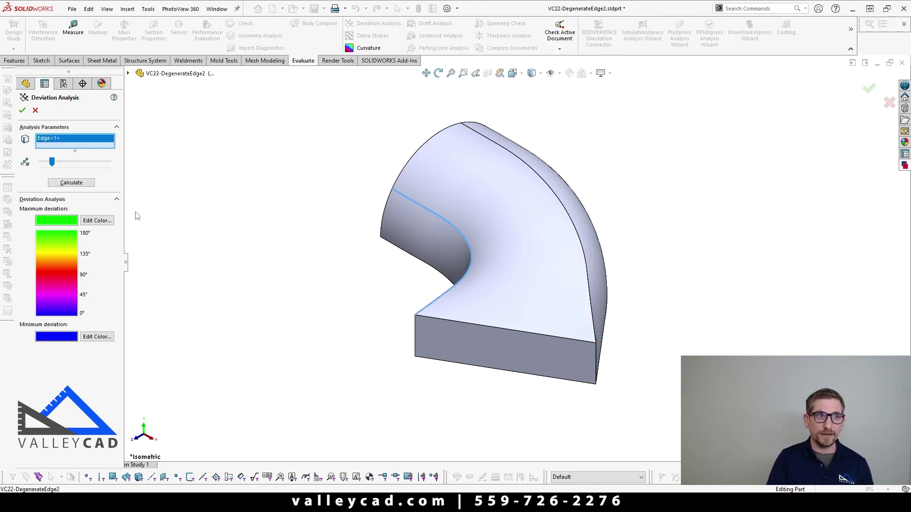
left_click_drag(53, 163, 58, 164)
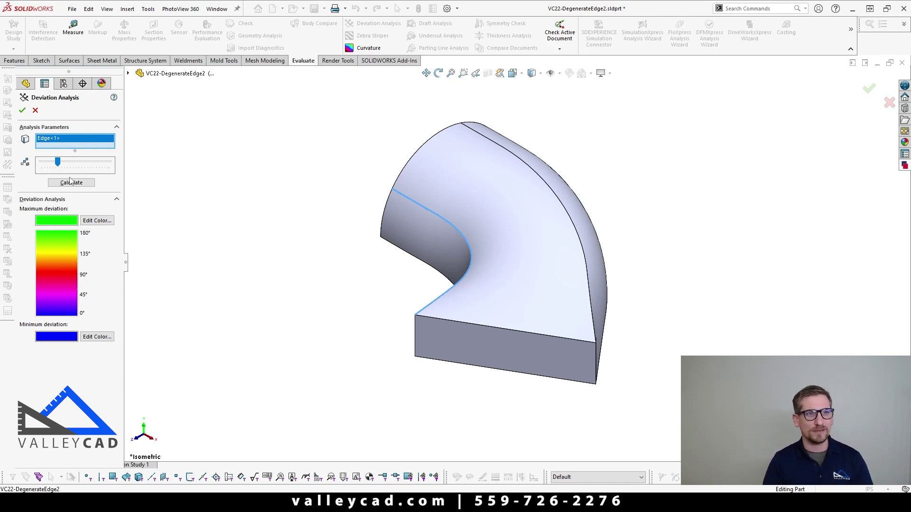
left_click(71, 183)
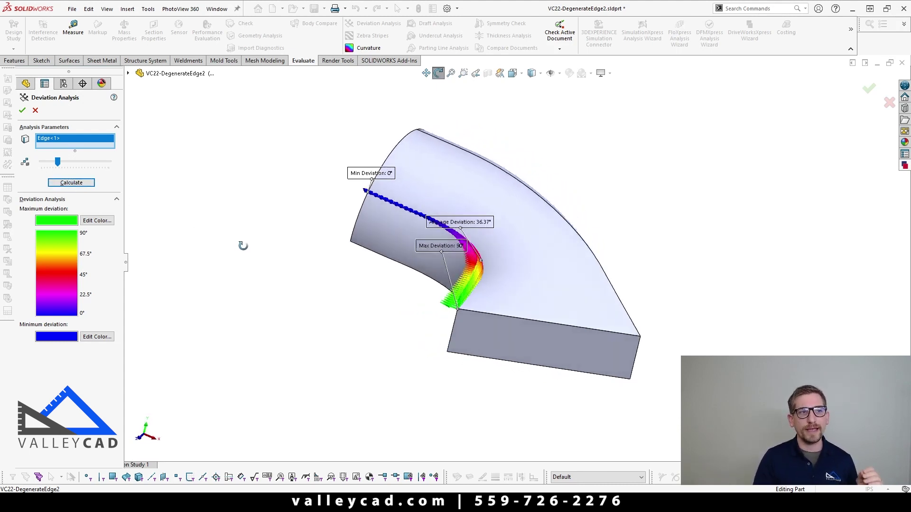
Step: Orbit and zoom around the part to examine the deviation plot along the edge
middle_click_drag(246, 246, 266, 272)
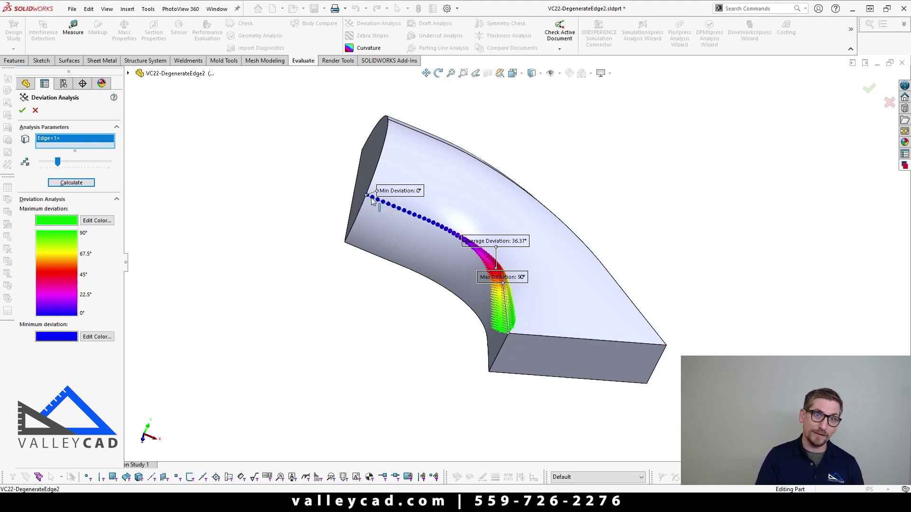
middle_click_drag(371, 234, 327, 294)
scroll(333, 294, "down", 3)
scroll(444, 212, "down", 2)
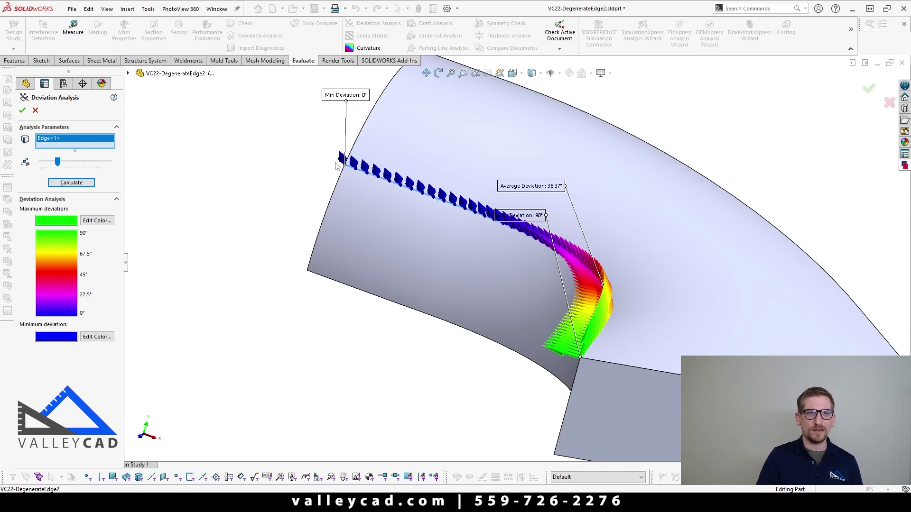
scroll(336, 165, "down", 3)
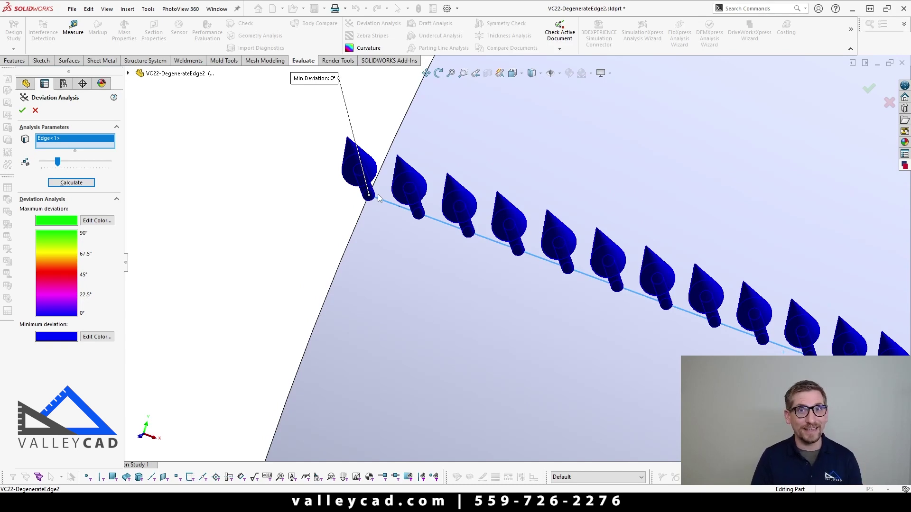
scroll(379, 199, "up", 2)
scroll(415, 214, "up", 2)
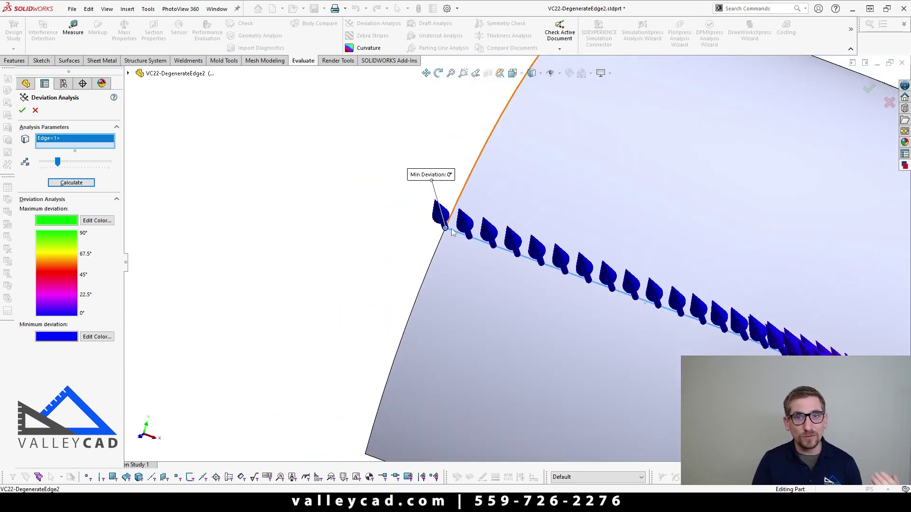
scroll(646, 306, "up", 2)
scroll(655, 323, "down", 1)
scroll(659, 332, "up", 1)
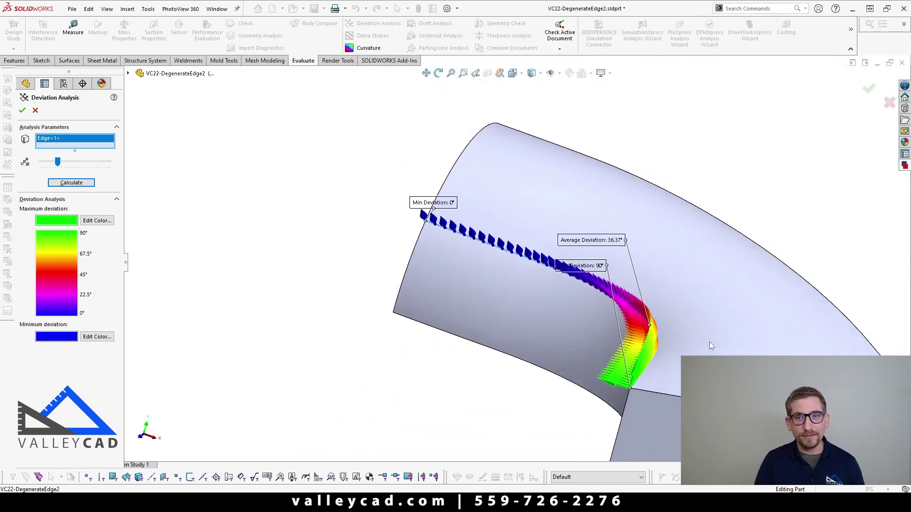
scroll(625, 368, "down", 2)
scroll(574, 269, "up", 1)
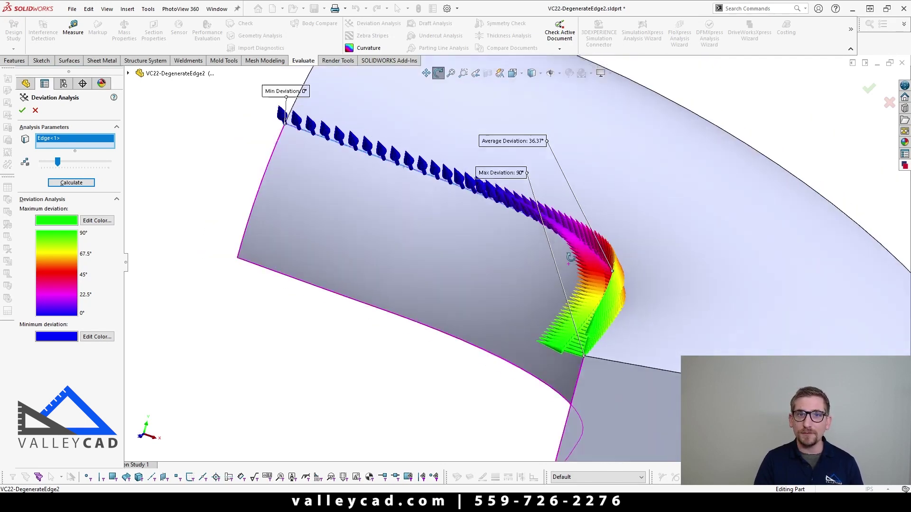
Step: Move the Max Deviation 90° and Average Deviation 36.37° labels clear of the plot
middle_click_drag(574, 269, 571, 200)
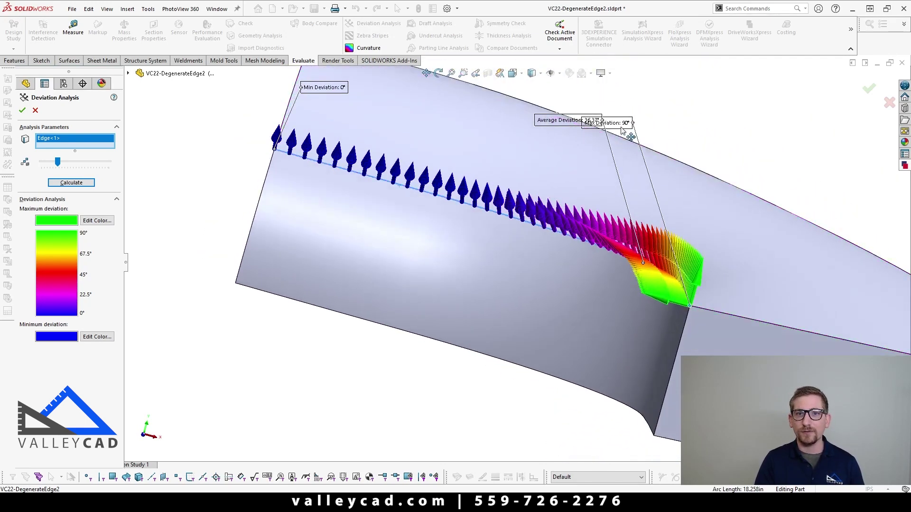
left_click_drag(622, 127, 550, 298)
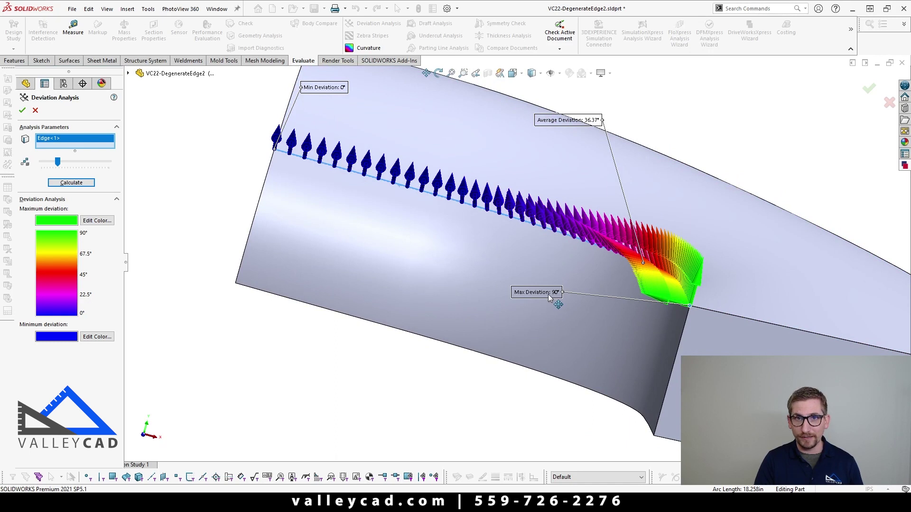
left_click_drag(585, 122, 551, 143)
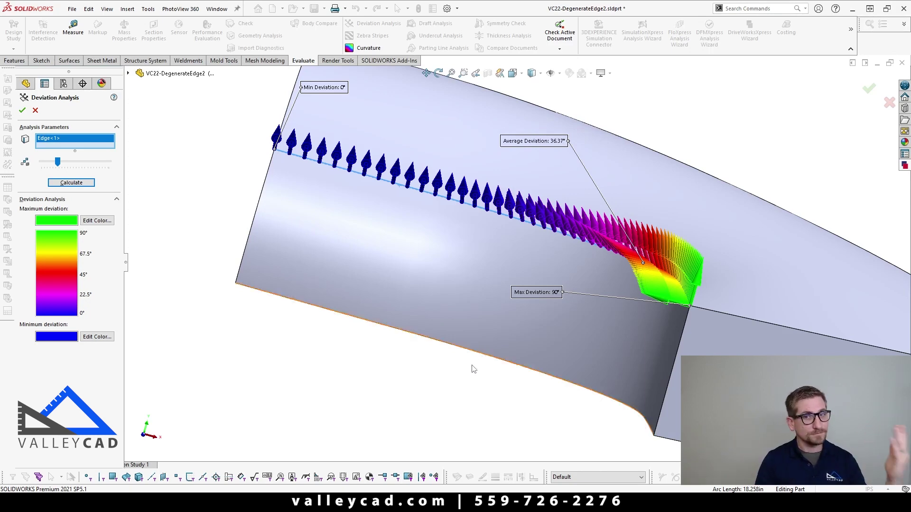
Step: Zoom and orbit to inspect the minimum and maximum deviation ends of the curved edge
scroll(469, 372, "up", 3)
middle_click_drag(469, 372, 431, 343)
scroll(407, 223, "down", 2)
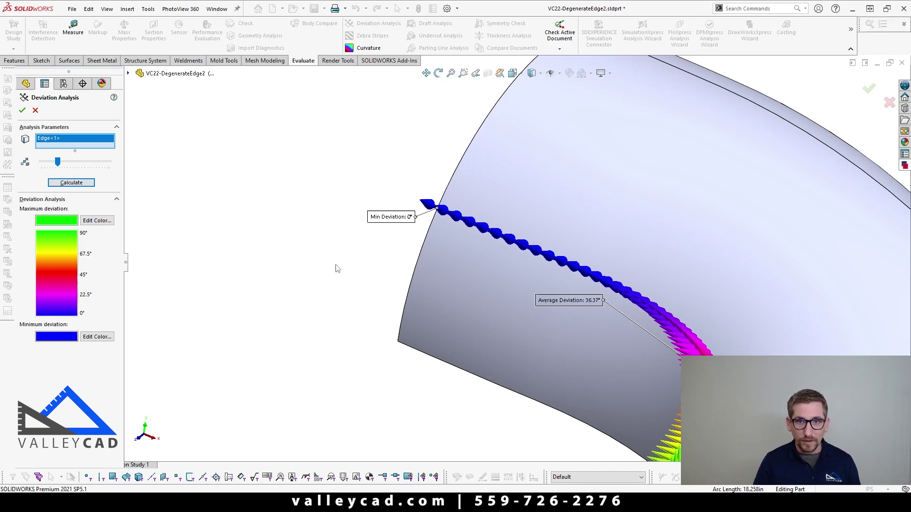
scroll(351, 256, "up", 4)
middle_click_drag(372, 332, 421, 350)
scroll(585, 339, "down", 8)
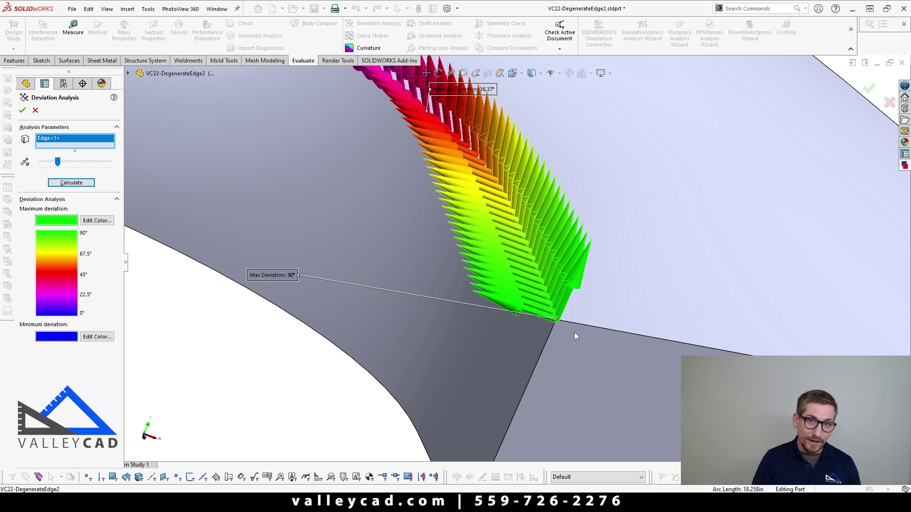
scroll(598, 324, "up", 5)
Step: Close the analysis, fit the part, check its top face and rounded end, then return to isometric
left_click(35, 110)
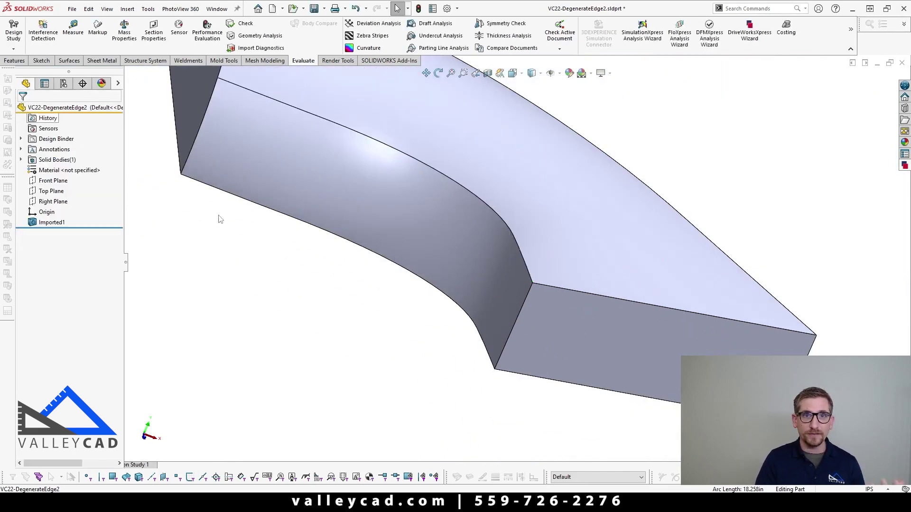
key("f")
scroll(399, 202, "down", 5)
left_click(402, 207)
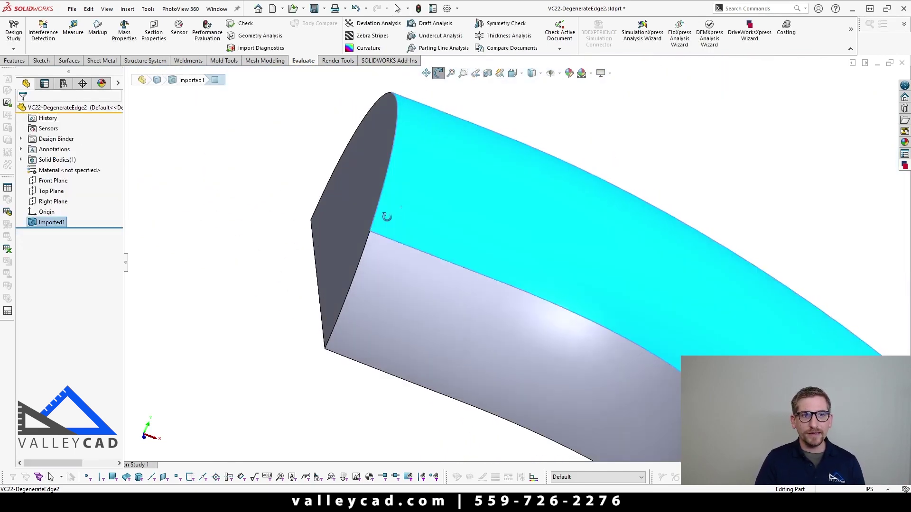
left_click_drag(387, 214, 316, 164)
key("Escape")
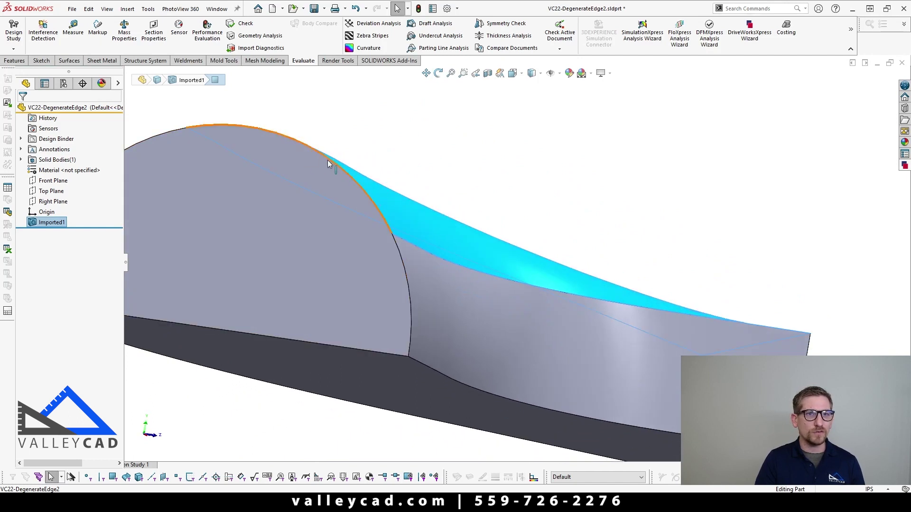
key("ctrl+7")
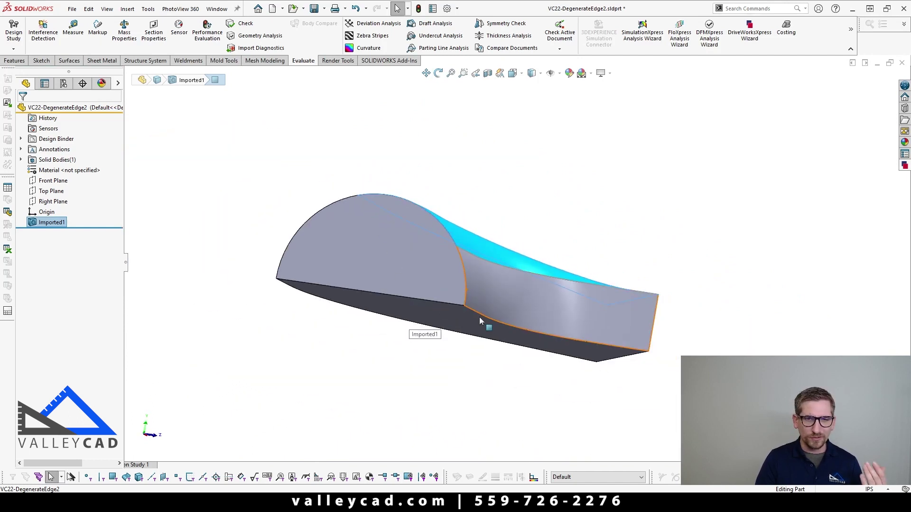
key("Escape")
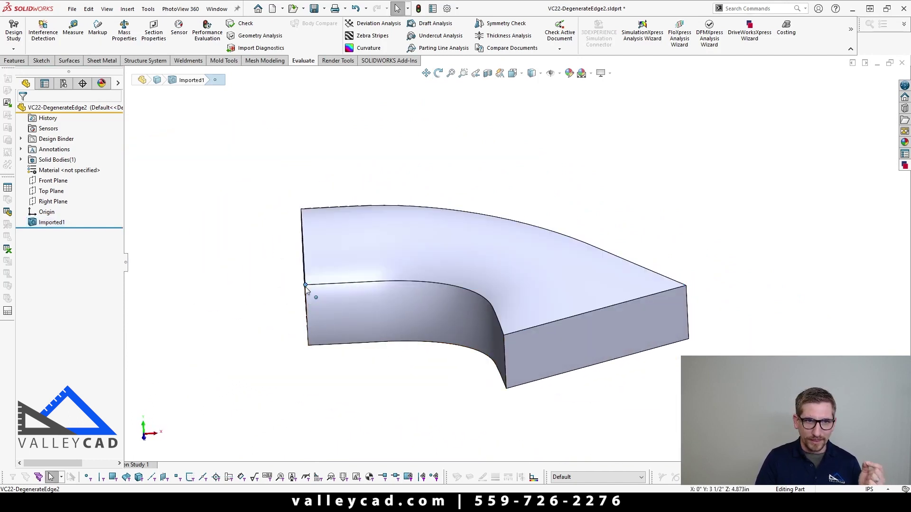
Step: Check the top face and inner arc edge, then rotate to view the straight end
left_click(504, 335)
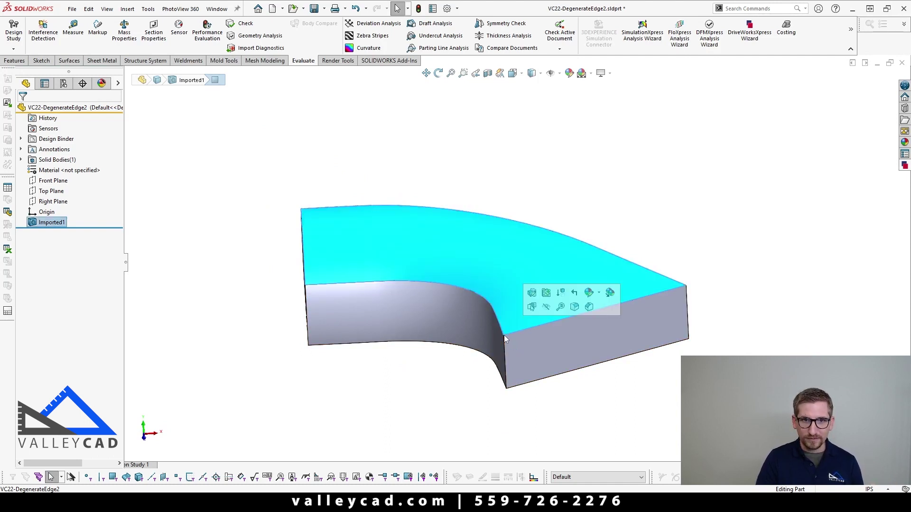
left_click(502, 335)
left_click(457, 355)
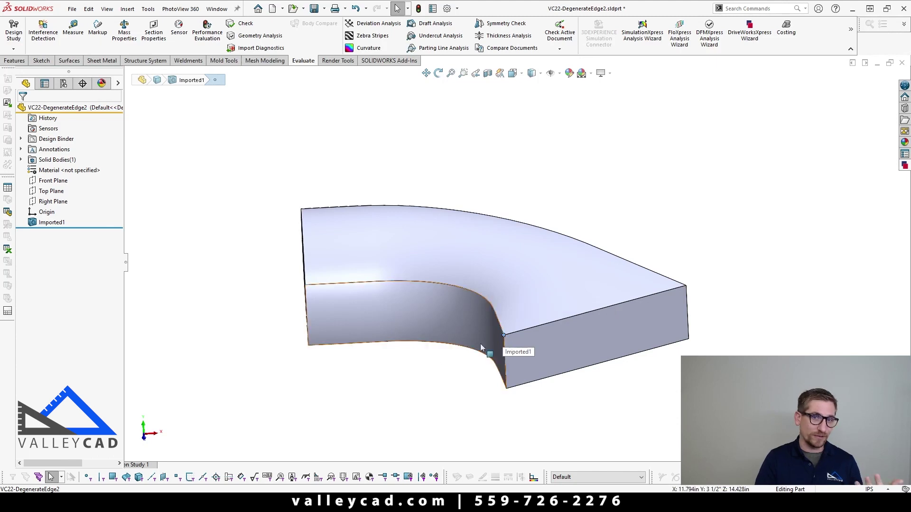
scroll(322, 287, "down", 4)
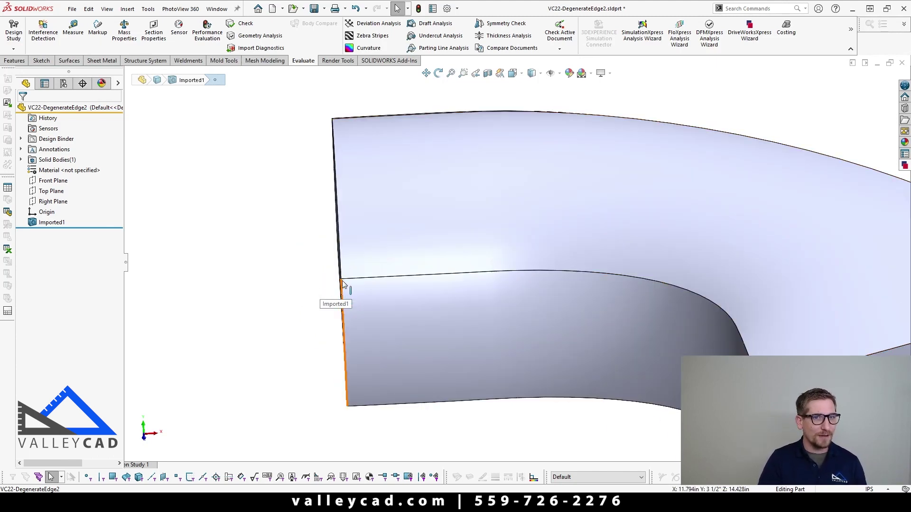
scroll(425, 321, "up", 4)
middle_click_drag(425, 322, 429, 373)
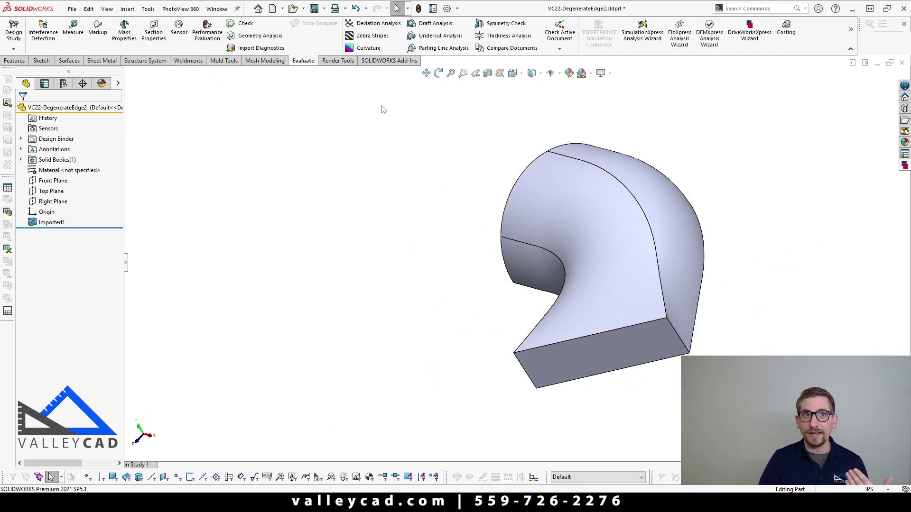
Step: Analyse deviation along the long curved top edge at higher resolution: 92.92° max, 27.39° average
left_click(375, 23)
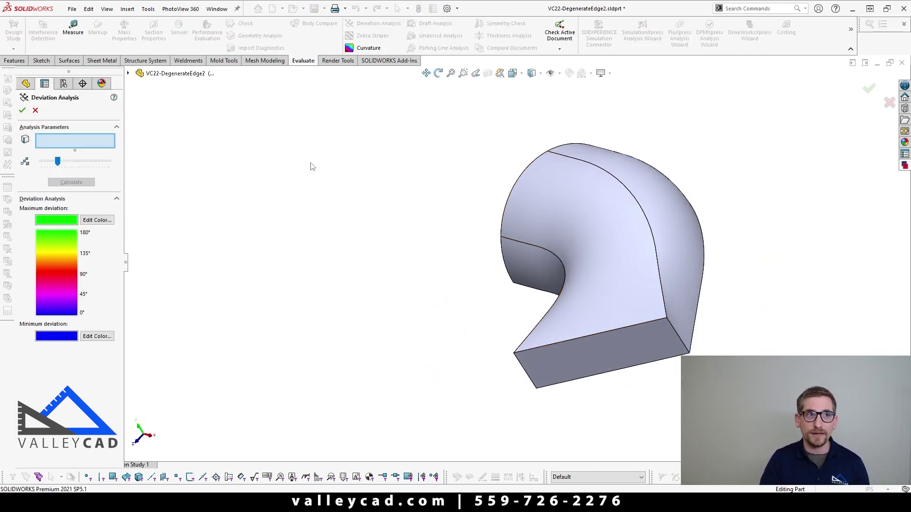
left_click_drag(59, 162, 100, 162)
left_click(69, 143)
left_click(614, 180)
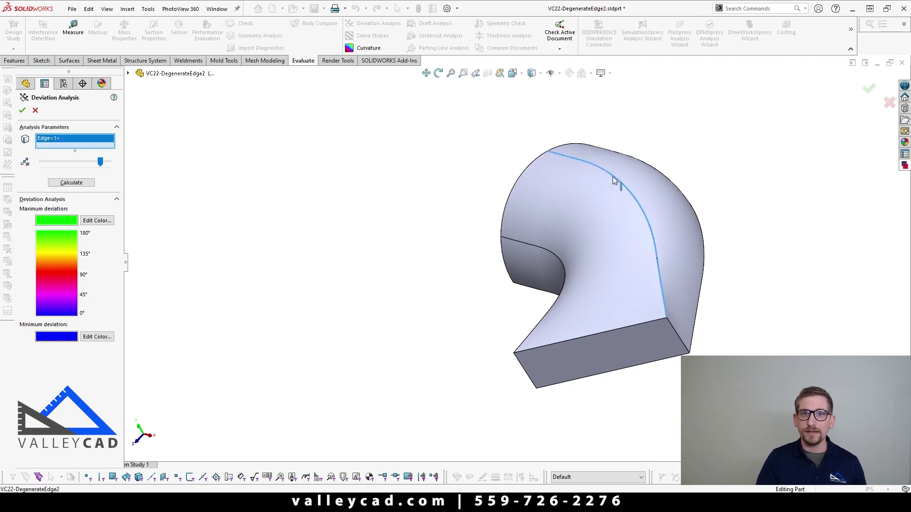
left_click(71, 183)
Step: Rotate and zoom to inspect the coloured deviation plot, then close the analysis
middle_click_drag(369, 258, 440, 222)
scroll(441, 163, "down", 5)
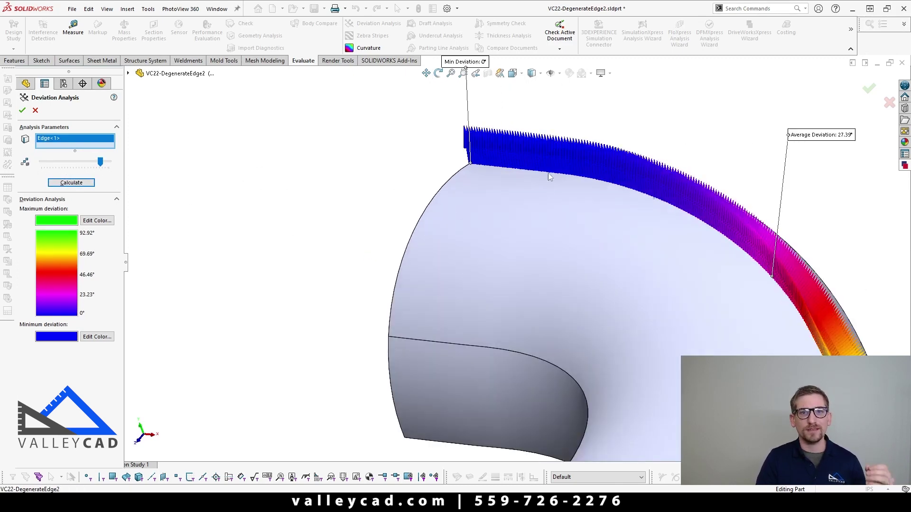
scroll(471, 178, "up", 4)
middle_click_drag(531, 238, 606, 309)
scroll(423, 350, "up", 3)
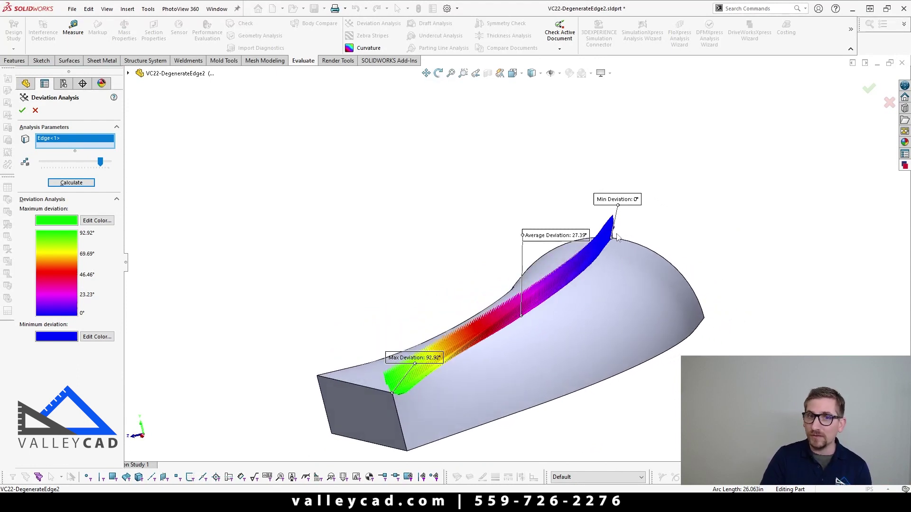
middle_click_drag(414, 377, 529, 364)
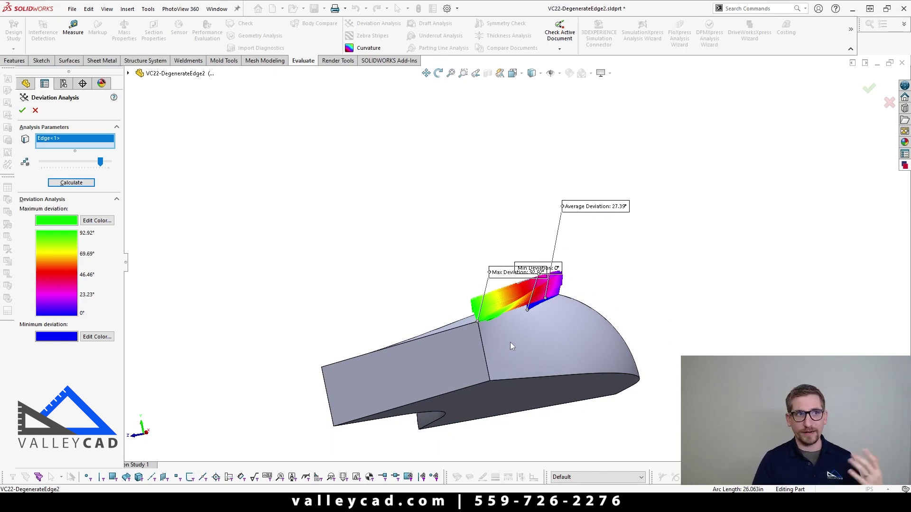
left_click(23, 110)
key("ctrl+7")
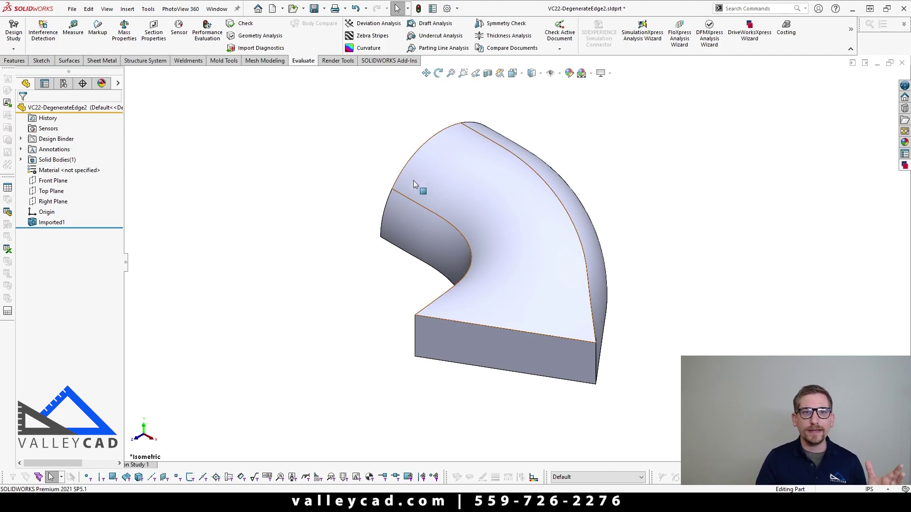
left_click(399, 193)
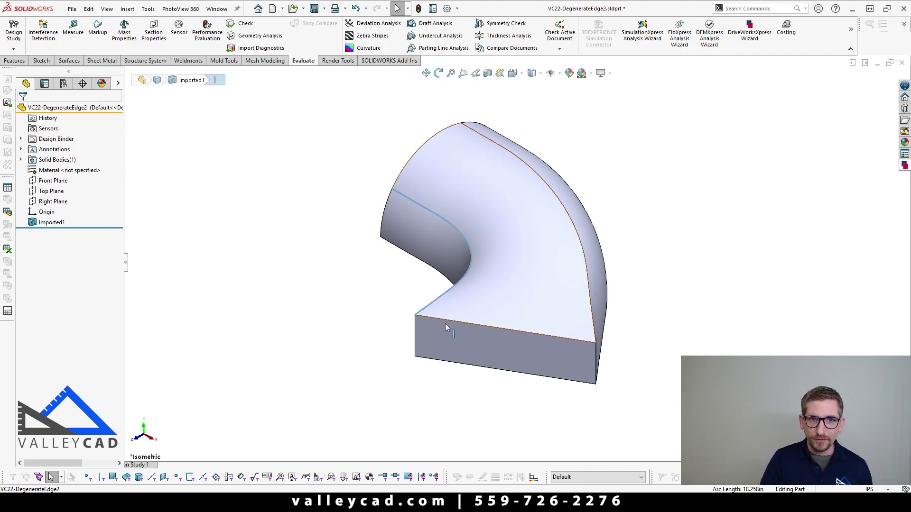
middle_click_drag(439, 329, 533, 335)
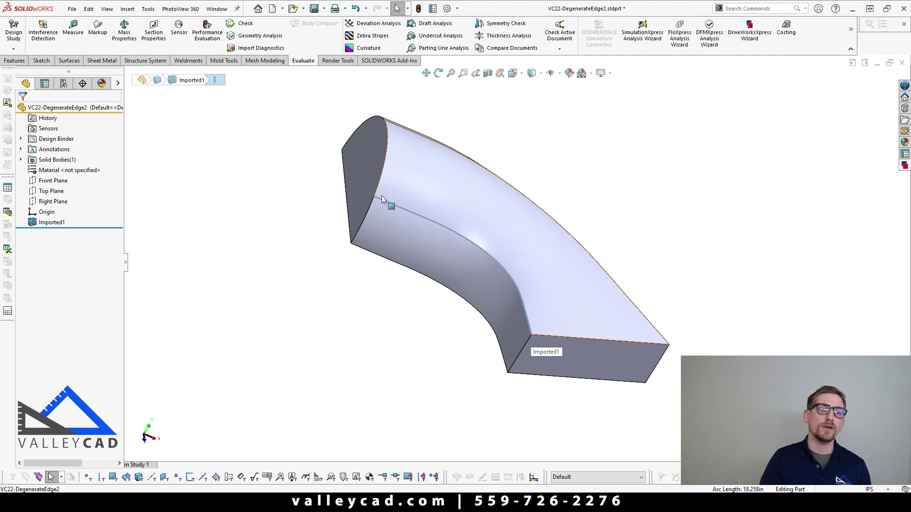
left_click(325, 239)
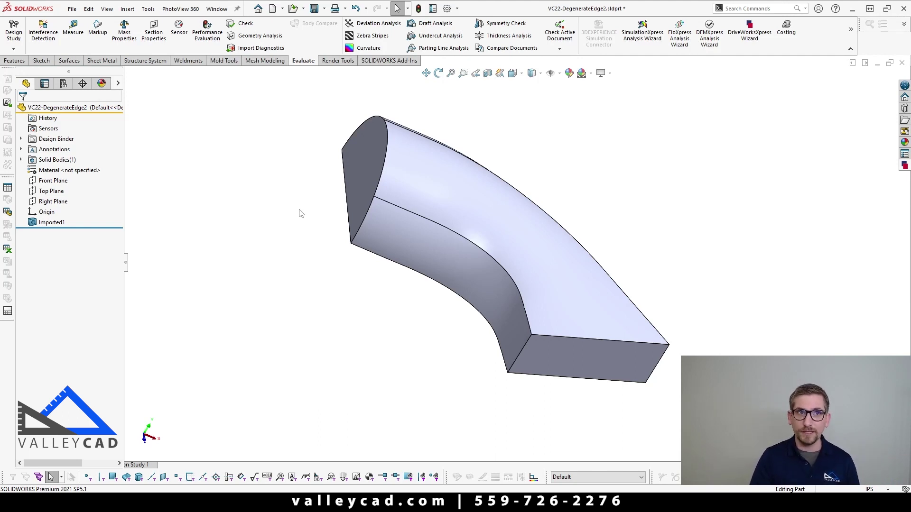
Step: Turn on zebra stripes and orbit the part to study them across the curved edge
left_click(363, 38)
key("Return")
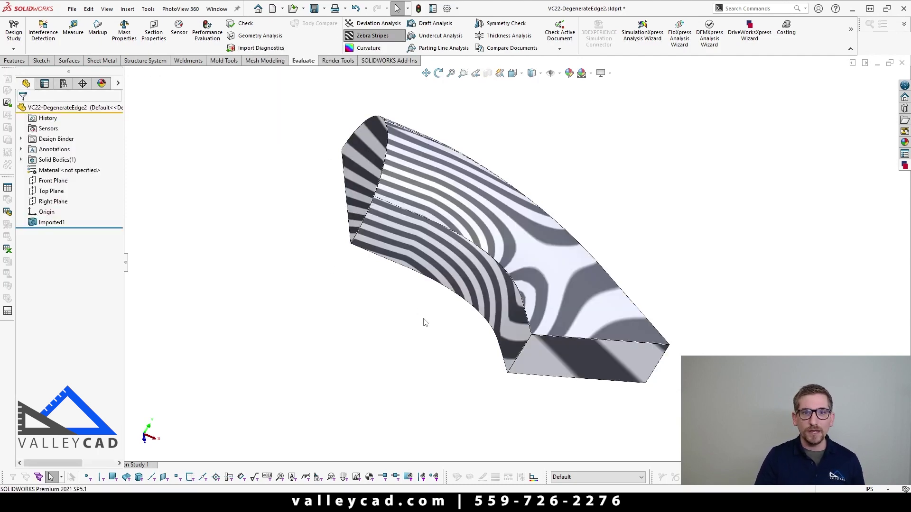
middle_click_drag(423, 319, 400, 306)
key("Escape")
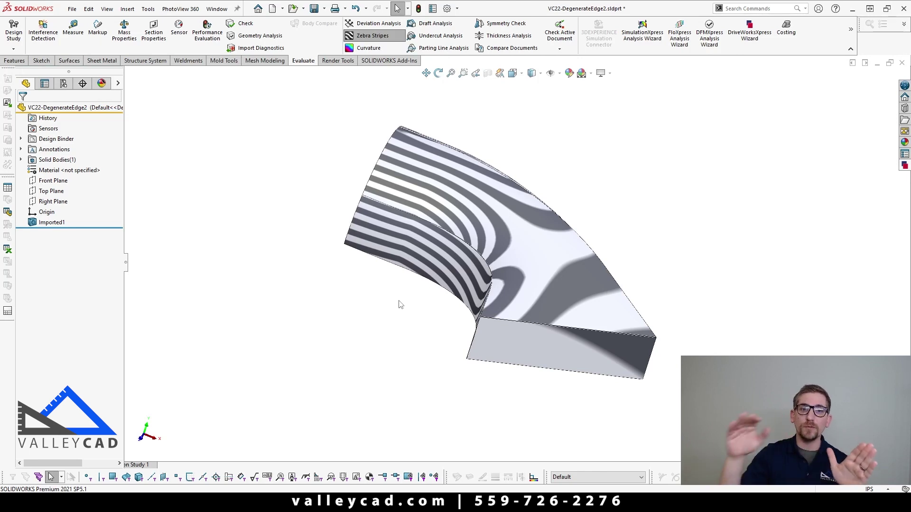
middle_click_drag(411, 312, 472, 318)
scroll(444, 240, "down", 5)
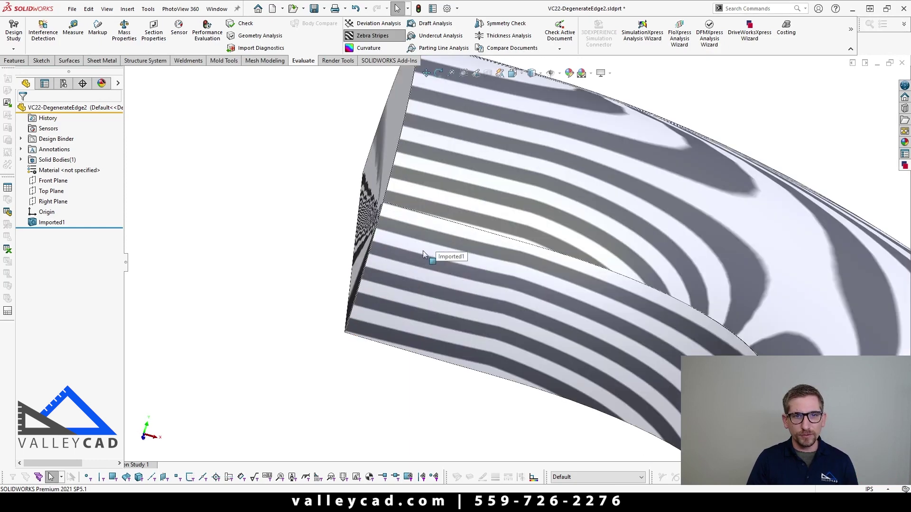
middle_click_drag(406, 218, 393, 236)
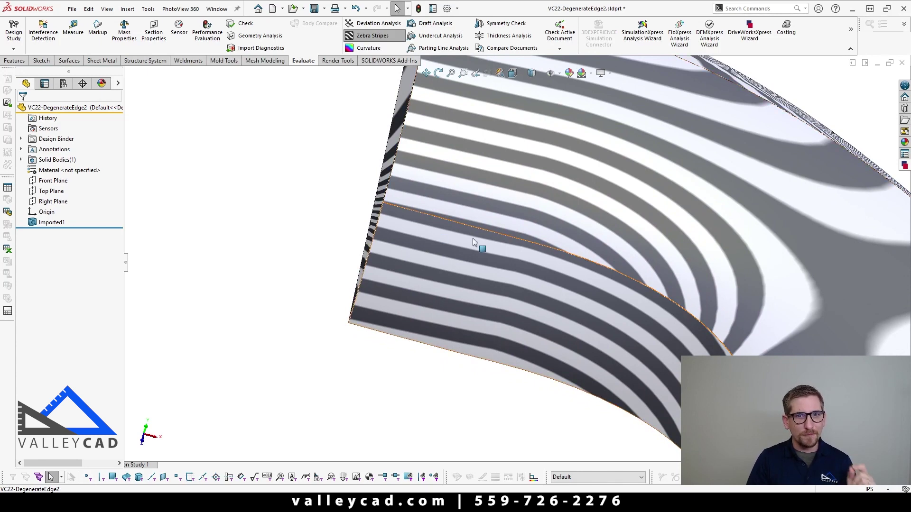
middle_click_drag(484, 244, 520, 245)
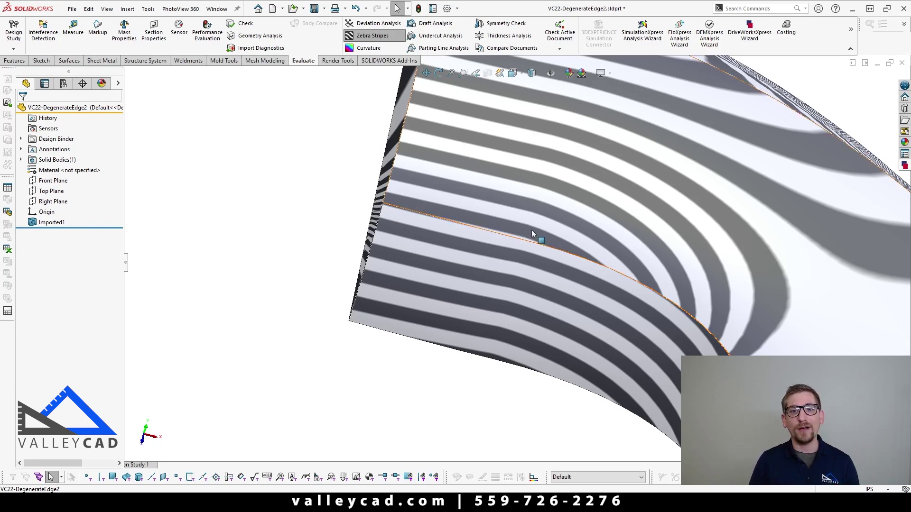
middle_click_drag(646, 288, 629, 367)
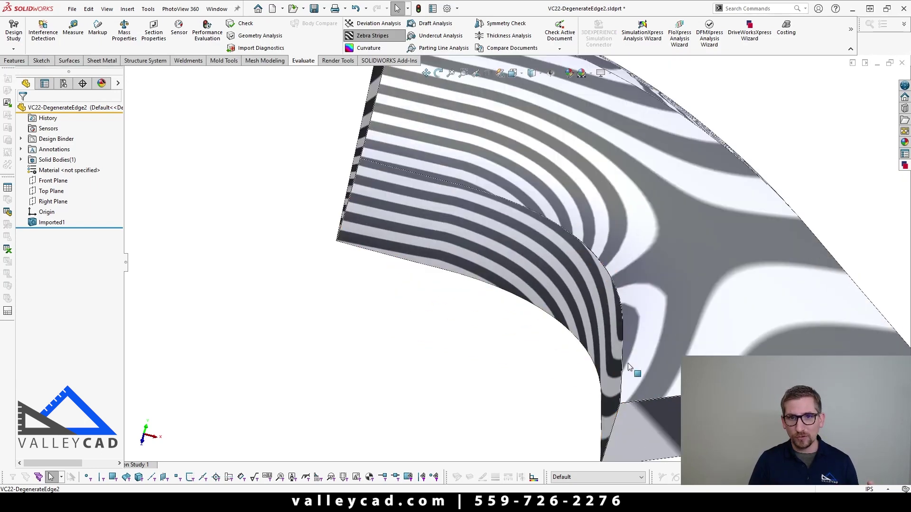
Step: Inspect the stripes along the inner bend, then return to isometric with zebra stripes off
left_click(500, 202)
middle_click_drag(499, 202, 498, 240)
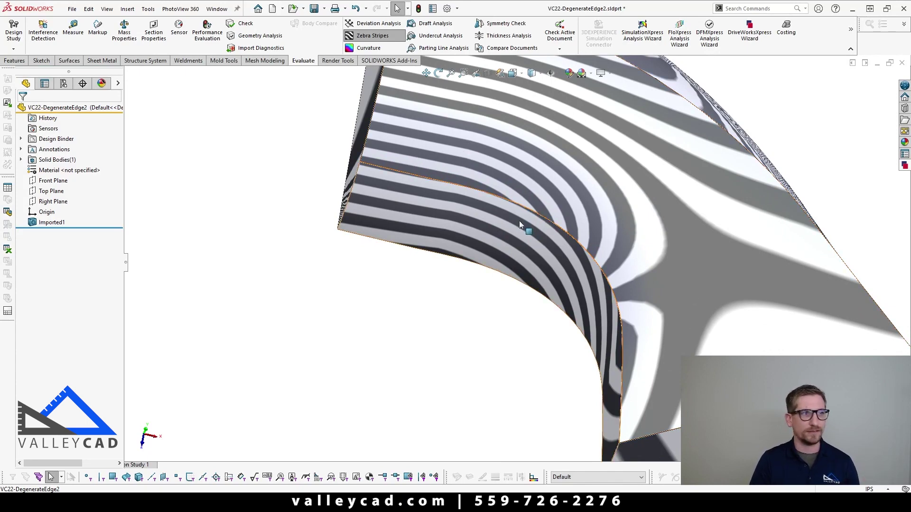
scroll(508, 153, "up", 5)
middle_click_drag(507, 153, 492, 209)
scroll(506, 167, "down", 5)
scroll(492, 208, "up", 8)
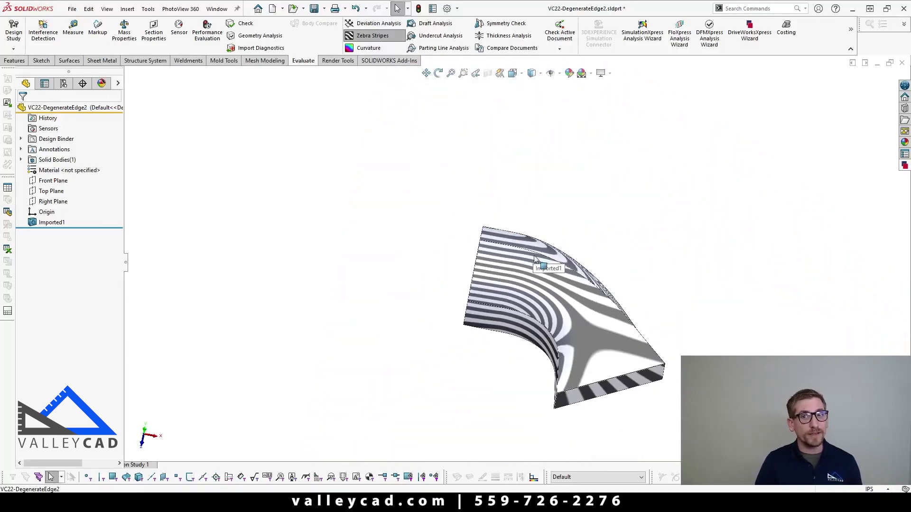
key("Escape")
key("ctrl+7")
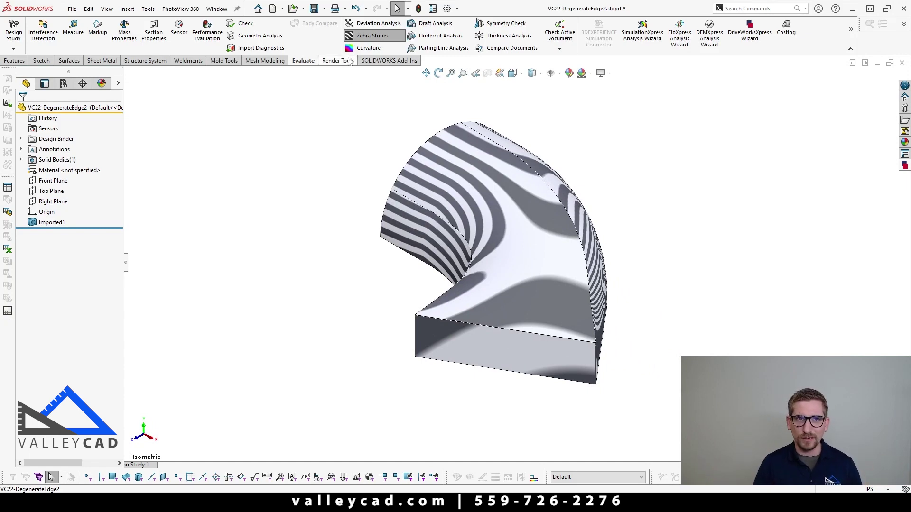
left_click(372, 36)
Step: Start a Constant Size fillet on the part's long curved edge
key("z")
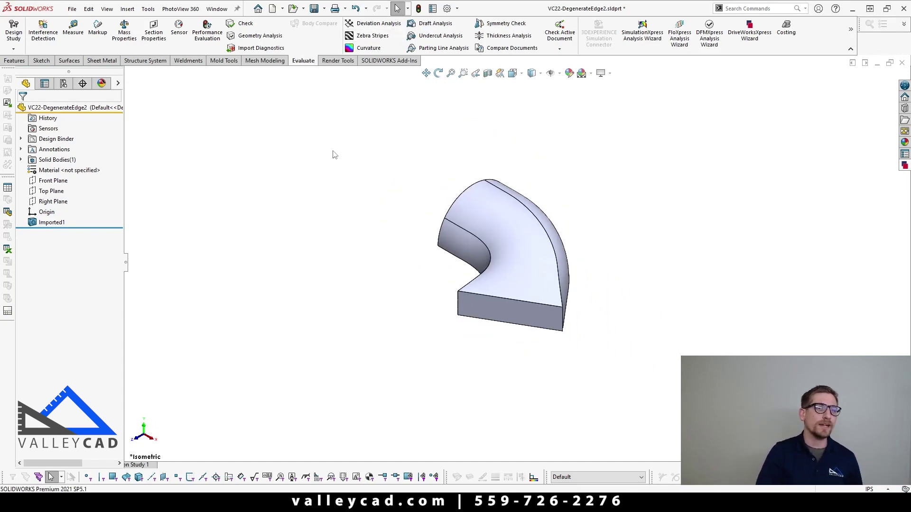
left_click(27, 62)
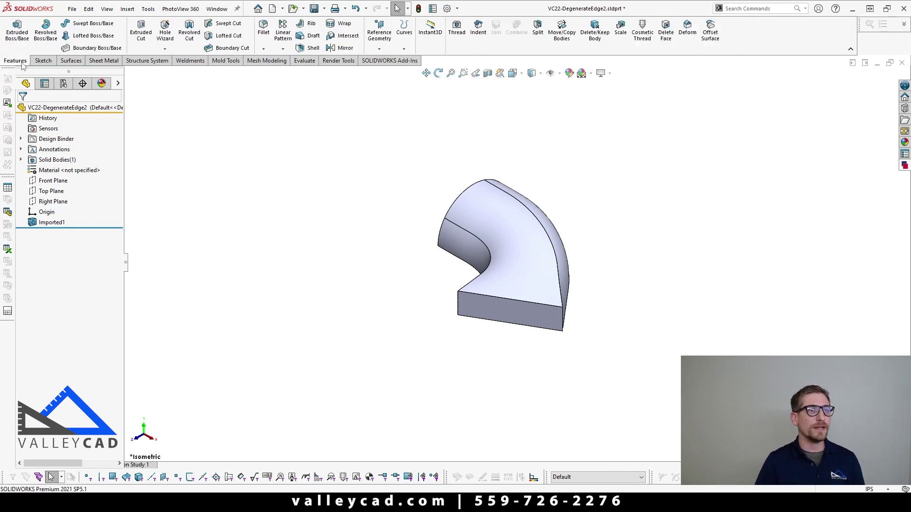
left_click(264, 29)
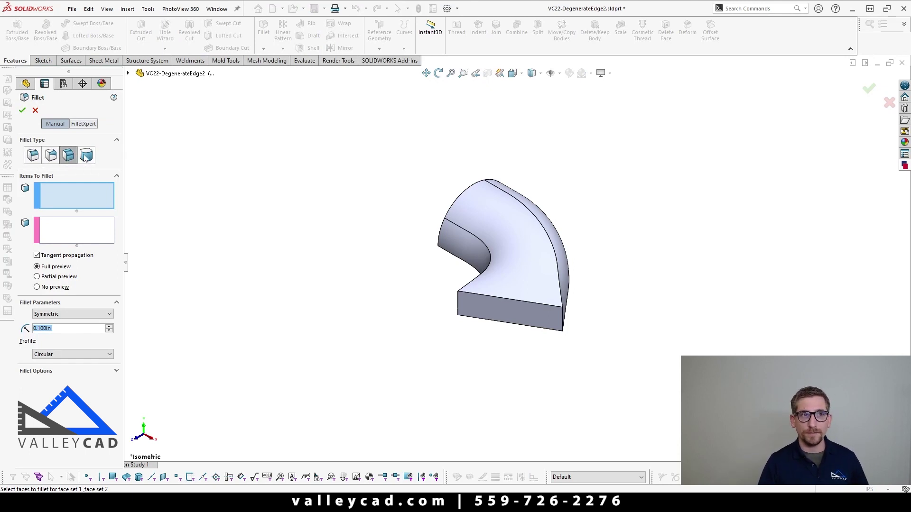
left_click(33, 155)
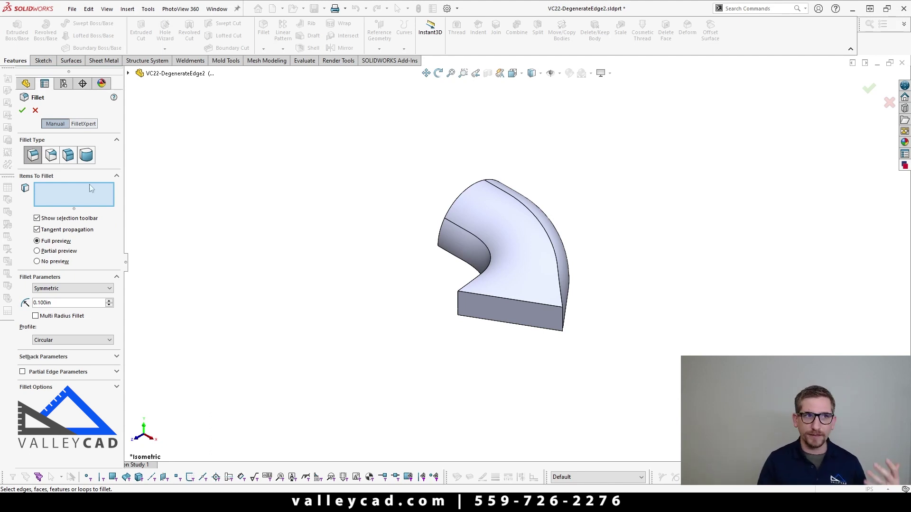
left_click(491, 256)
middle_click_drag(463, 280, 575, 295)
Step: Set the fillet radius to 2 inches, check the preview, and create Fillet1
scroll(575, 295, "down", 5)
left_click(64, 303)
double_click(65, 304)
type("2\"")
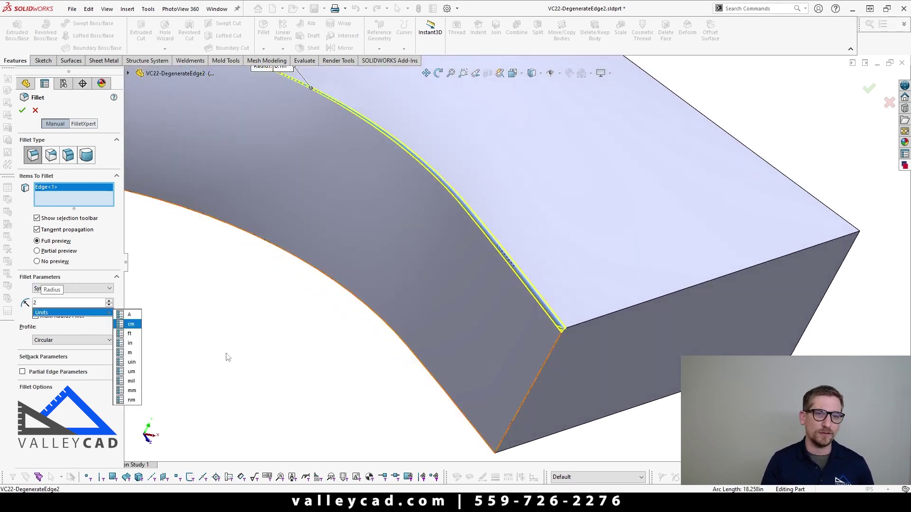
key("Return")
scroll(333, 351, "up", 3)
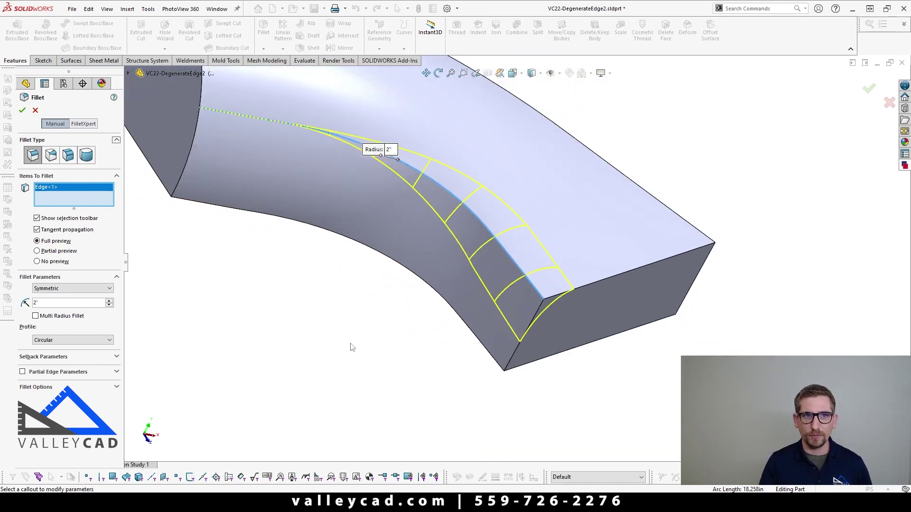
middle_click_drag(433, 362, 408, 320)
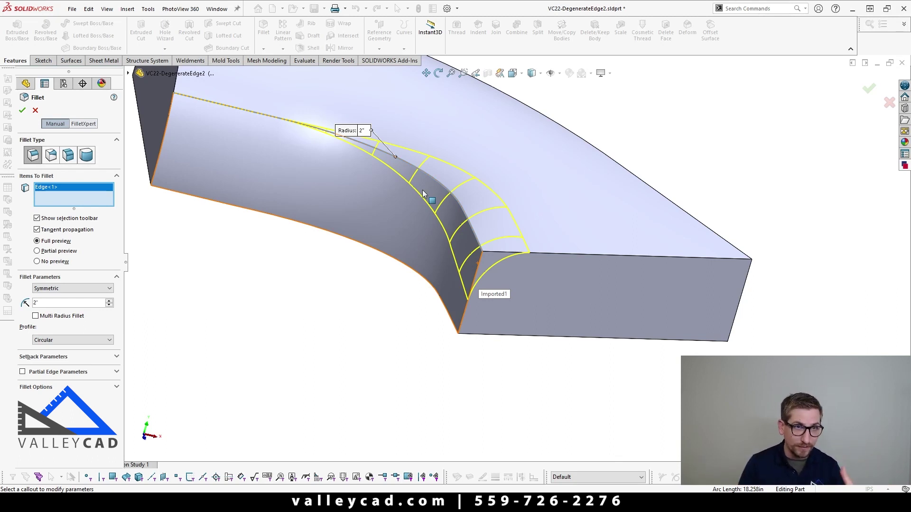
middle_click_drag(423, 193, 396, 180)
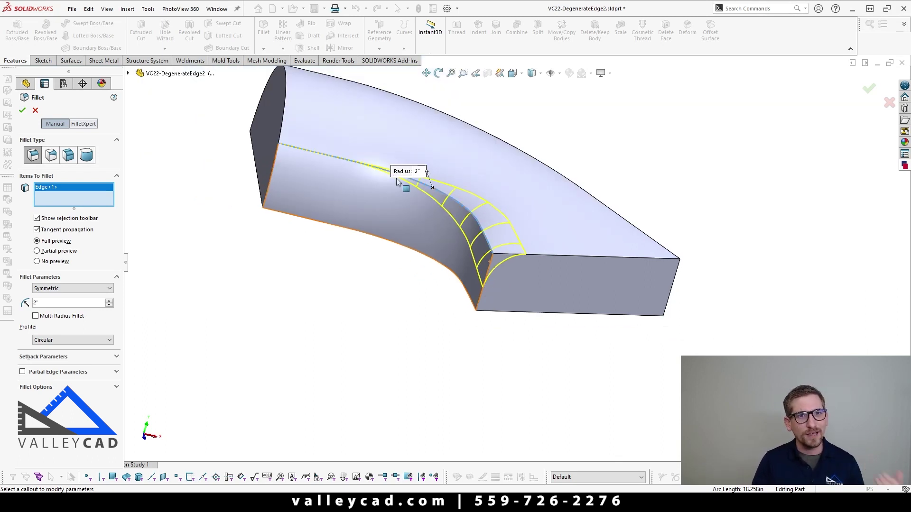
left_click(22, 110)
left_click(271, 260)
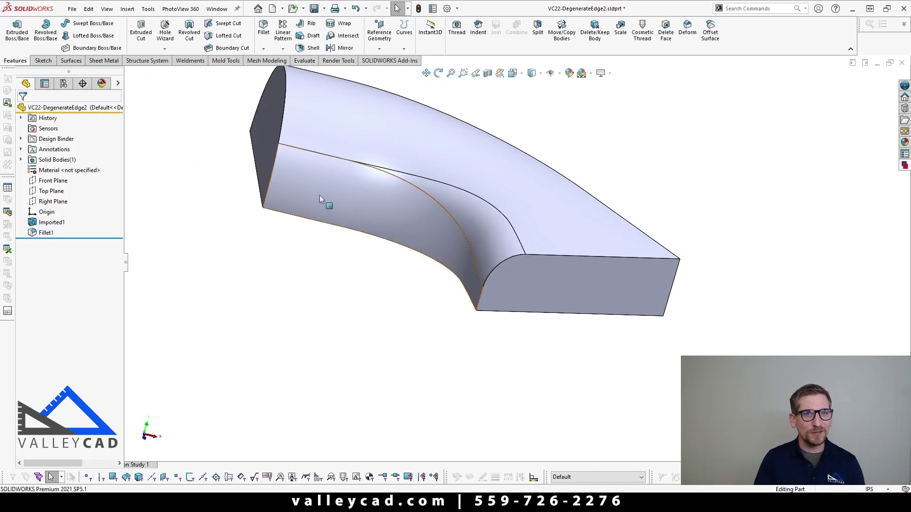
scroll(340, 159, "down", 6)
scroll(426, 213, "down", 5)
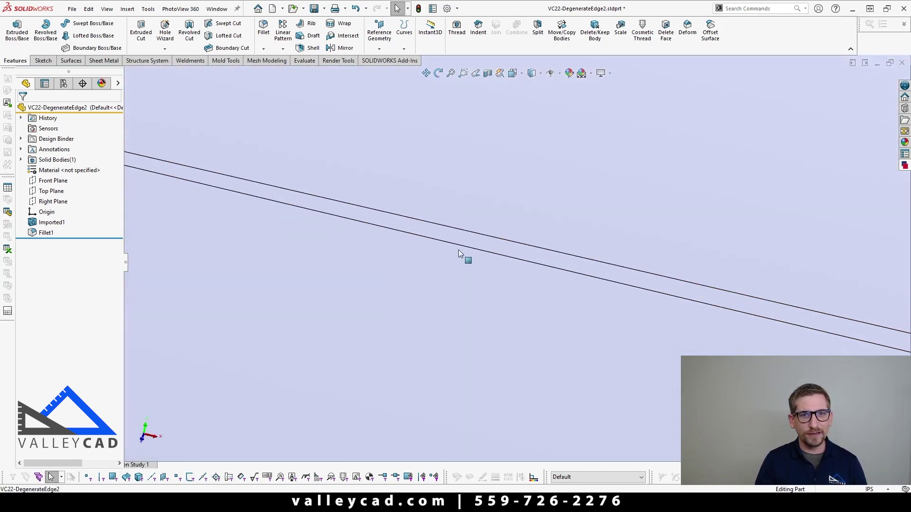
left_click(465, 242)
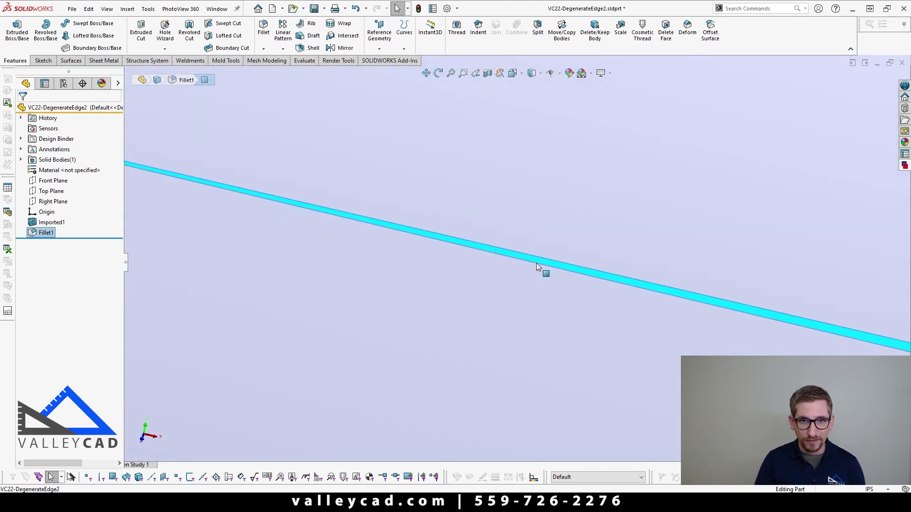
scroll(536, 263, "up", 5)
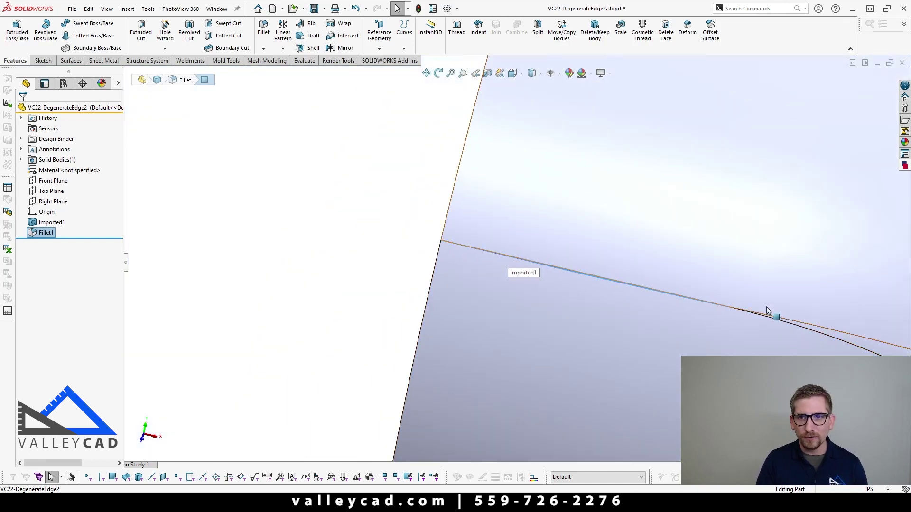
scroll(635, 309, "down", 5)
scroll(436, 236, "up", 10)
scroll(611, 333, "up", 3)
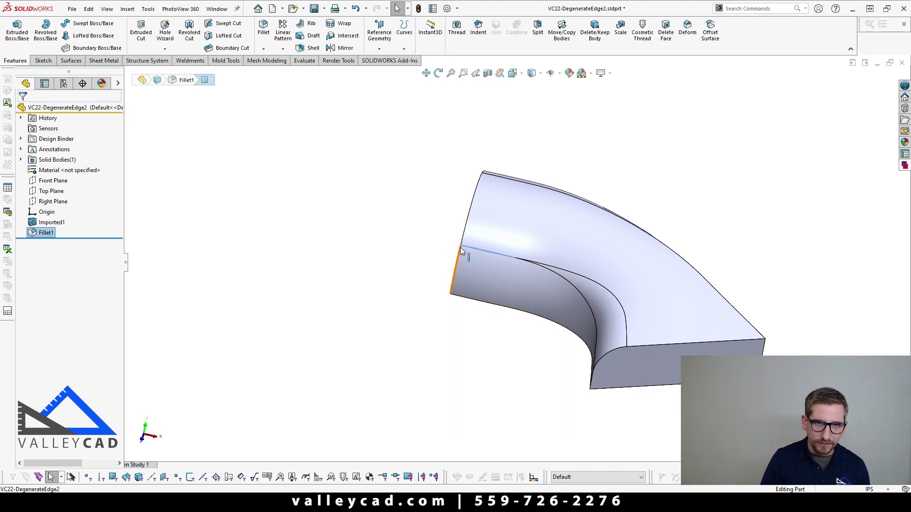
left_click(427, 263)
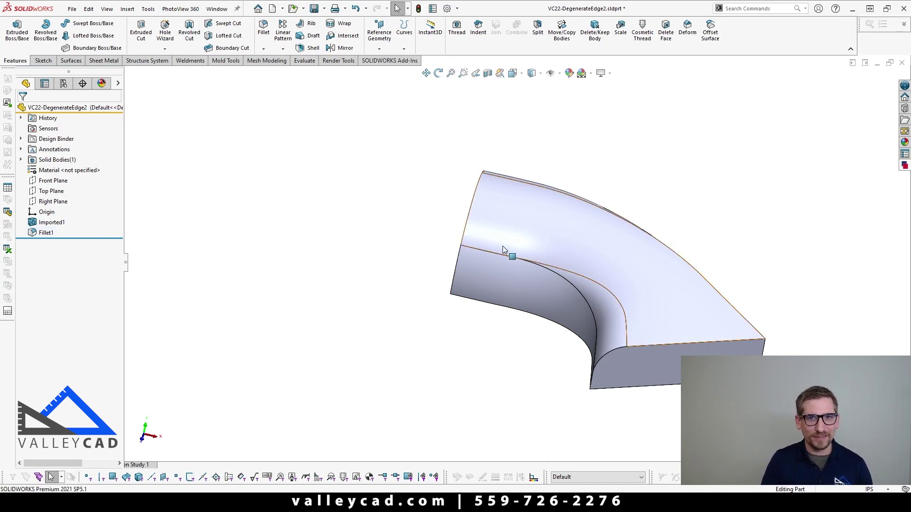
Step: Turn on Zebra Stripes and orbit around the fillet to check its smoothness
scroll(503, 251, "down", 5)
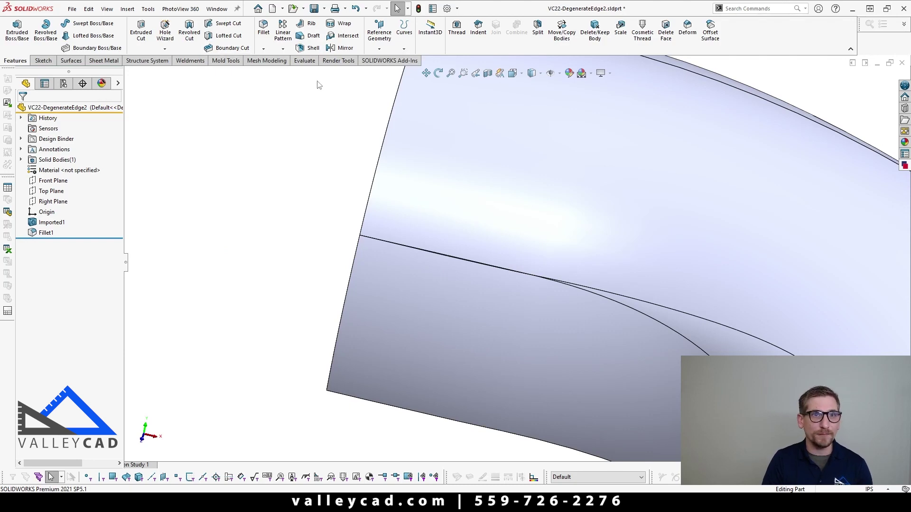
left_click(305, 62)
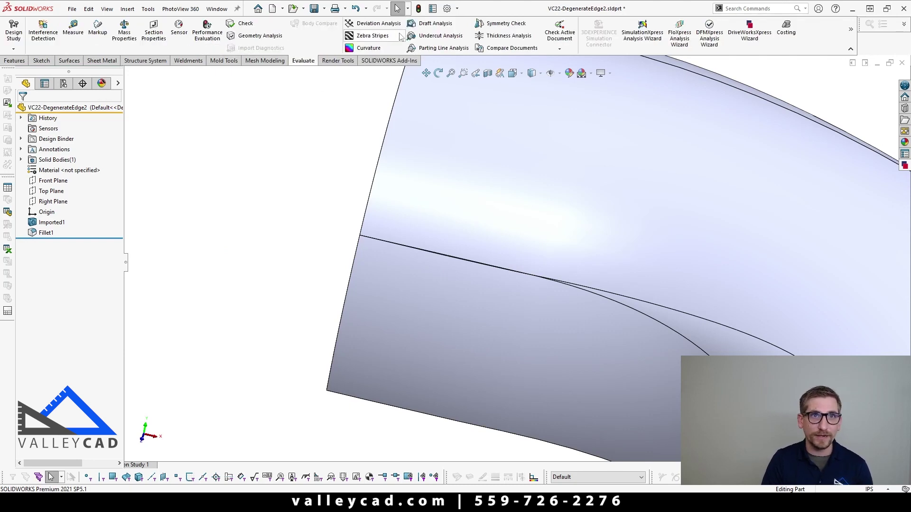
left_click(373, 36)
scroll(455, 270, "down", 5)
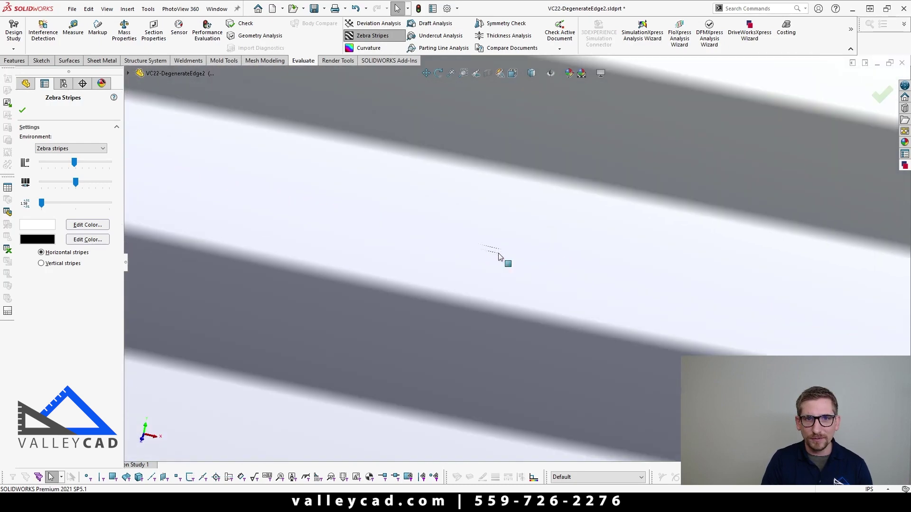
scroll(498, 258, "up", 5)
middle_click_drag(523, 275, 610, 274)
key("Escape")
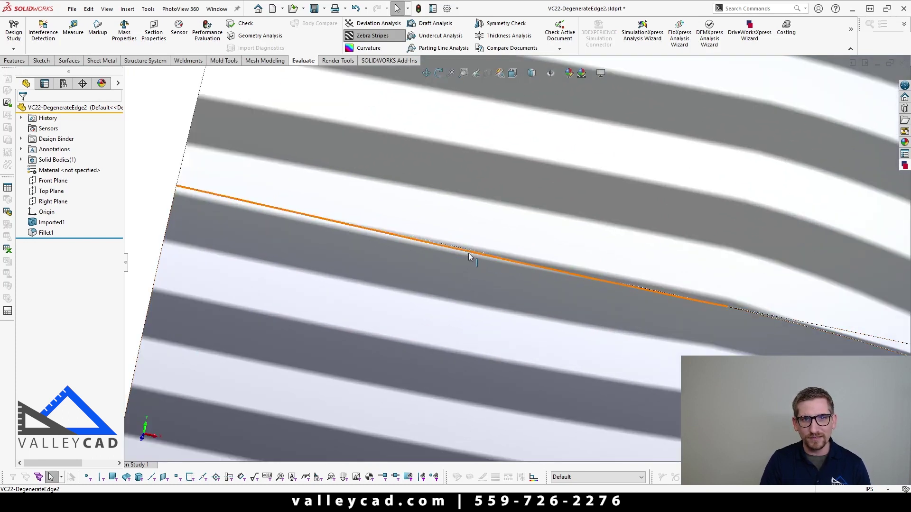
Step: Turn Zebra Stripes off so the part returns to plain shading
scroll(332, 235, "up", 10)
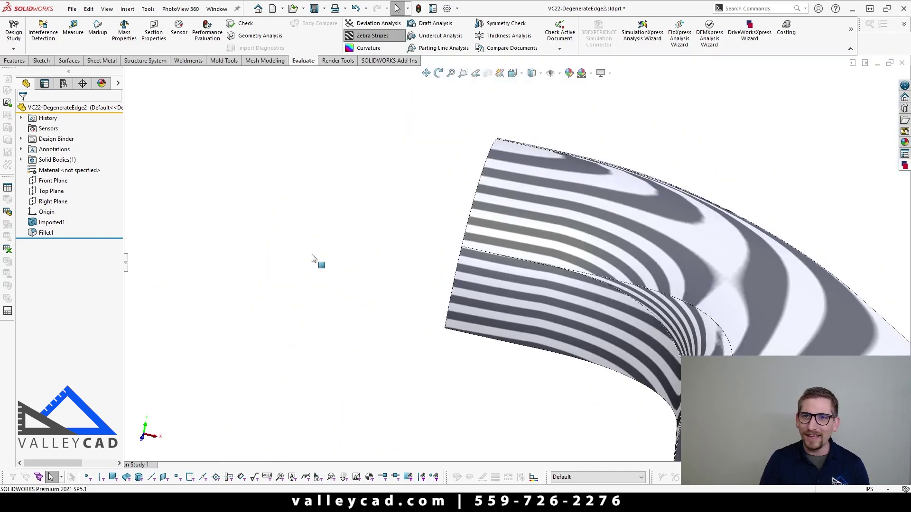
left_click(372, 36)
scroll(463, 278, "up", 4)
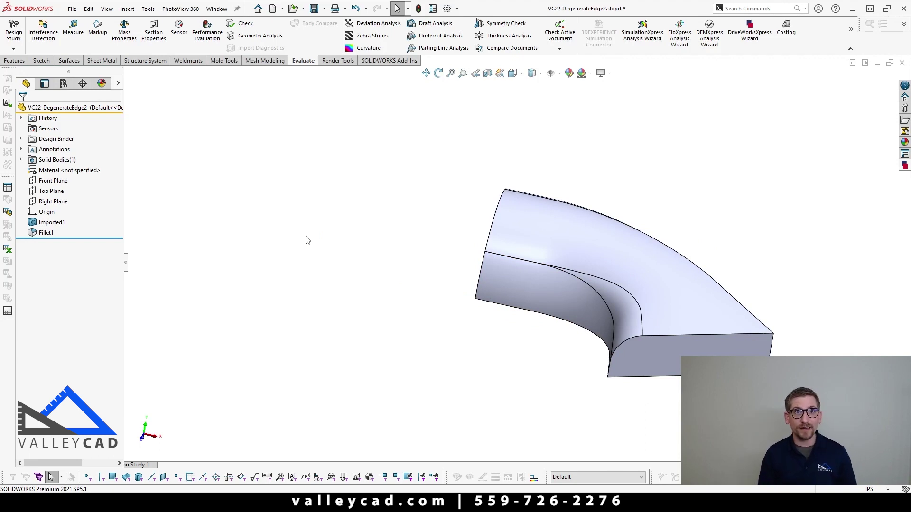
Step: Fillet the tangent edge, Edge<1>, at a 2-inch radius to create Fillet2
left_click(14, 60)
left_click(263, 29)
middle_click_drag(383, 128, 439, 248)
left_click(650, 330)
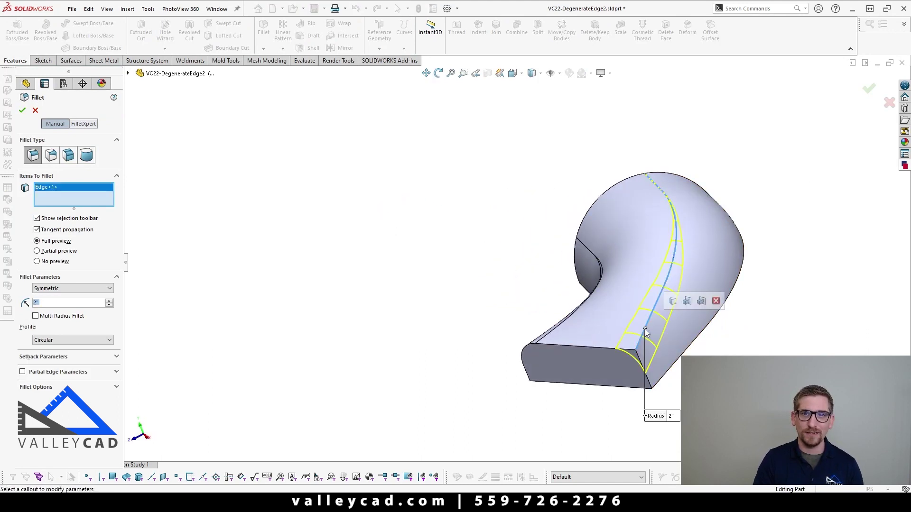
scroll(486, 284, "up", 3)
scroll(623, 204, "up", 6)
scroll(553, 242, "up", 2)
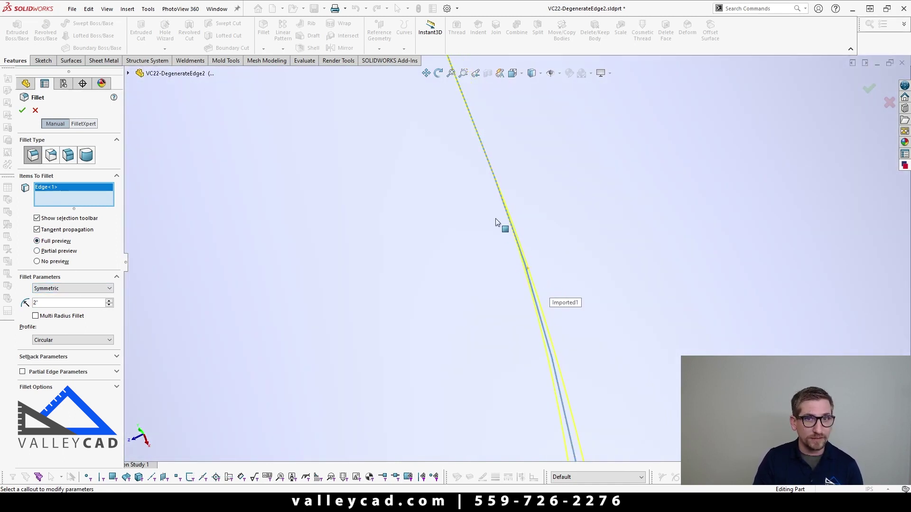
scroll(506, 188, "up", 2)
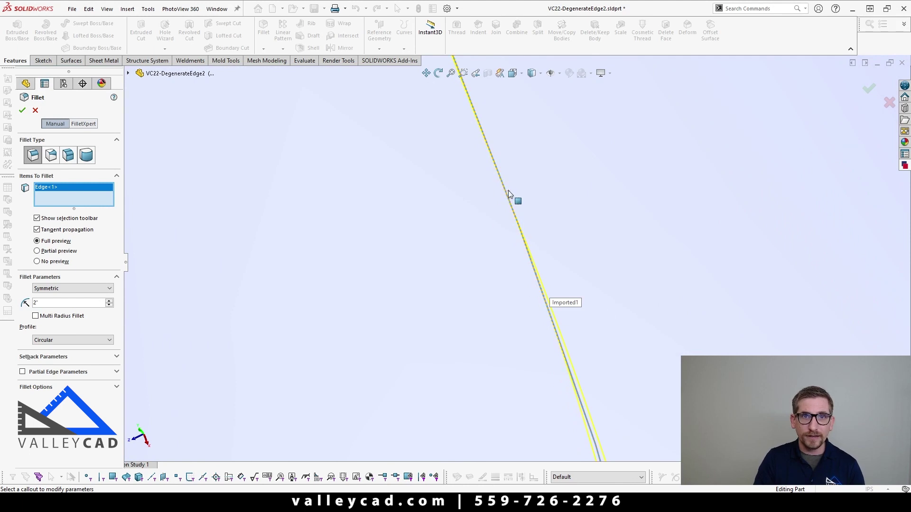
scroll(502, 195, "up", 2)
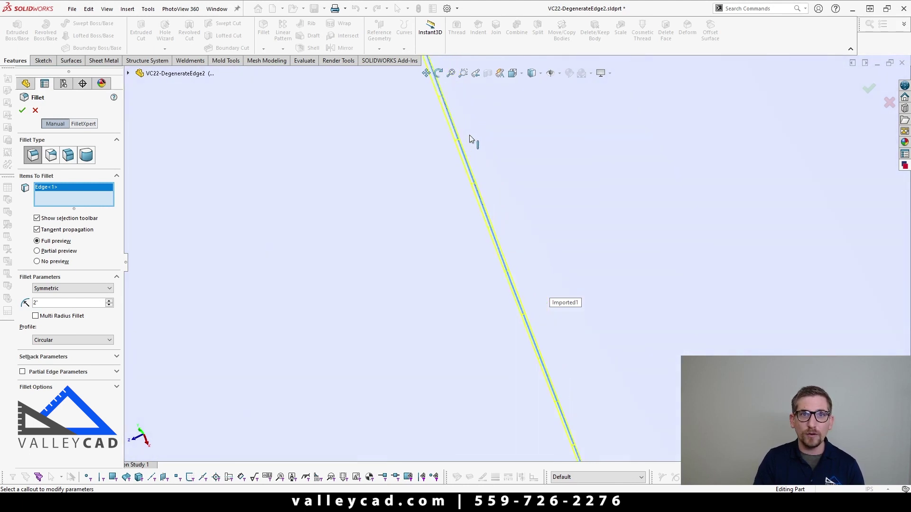
scroll(471, 138, "up", 2)
scroll(518, 271, "down", 5)
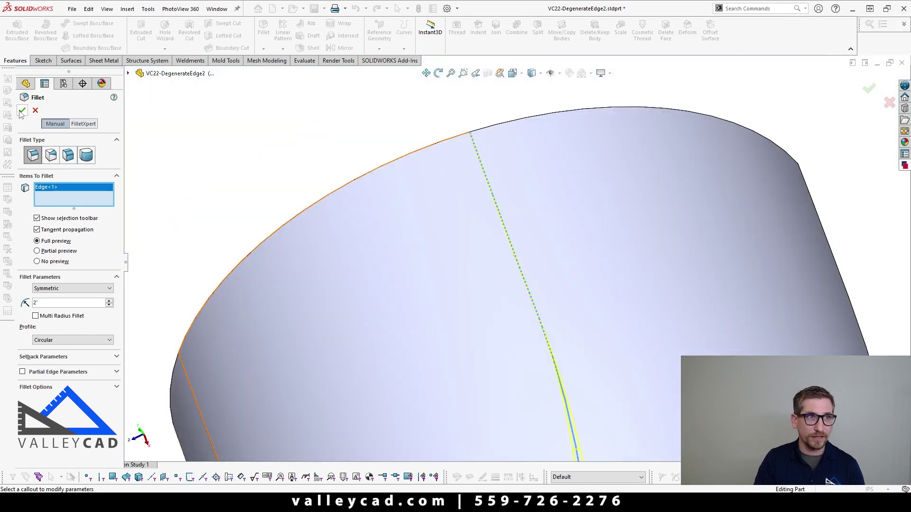
left_click(22, 111)
Step: Orbit, zoom in, and select the thin fillet face to inspect Fillet2
scroll(480, 373, "down", 3)
middle_click_drag(480, 375, 661, 335)
scroll(520, 335, "up", 5)
scroll(520, 335, "up", 5)
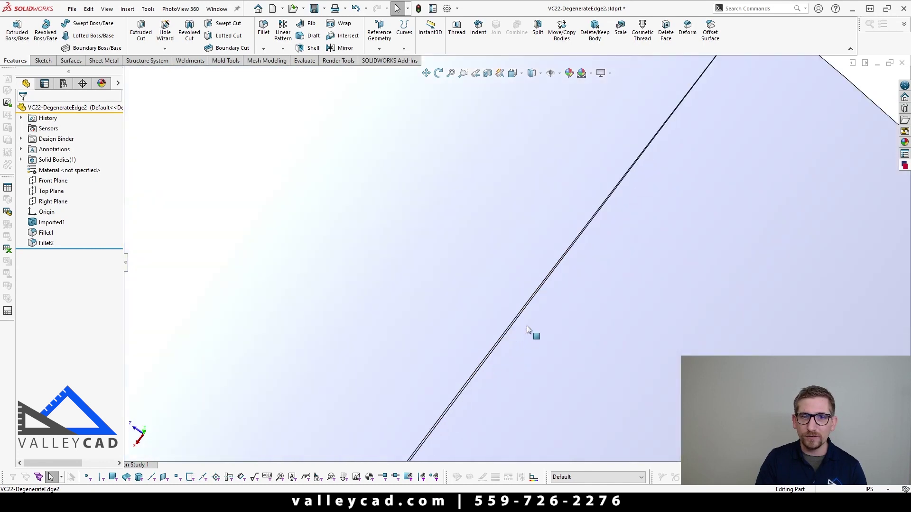
left_click(477, 306)
scroll(491, 342, "down", 5)
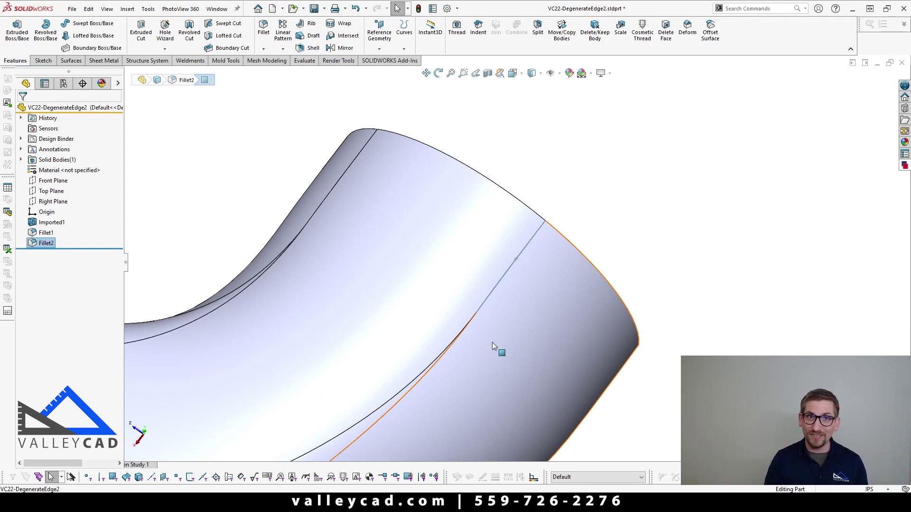
Step: Return to the isometric view and move the rollback bar above Fillet1
scroll(494, 345, "down", 5)
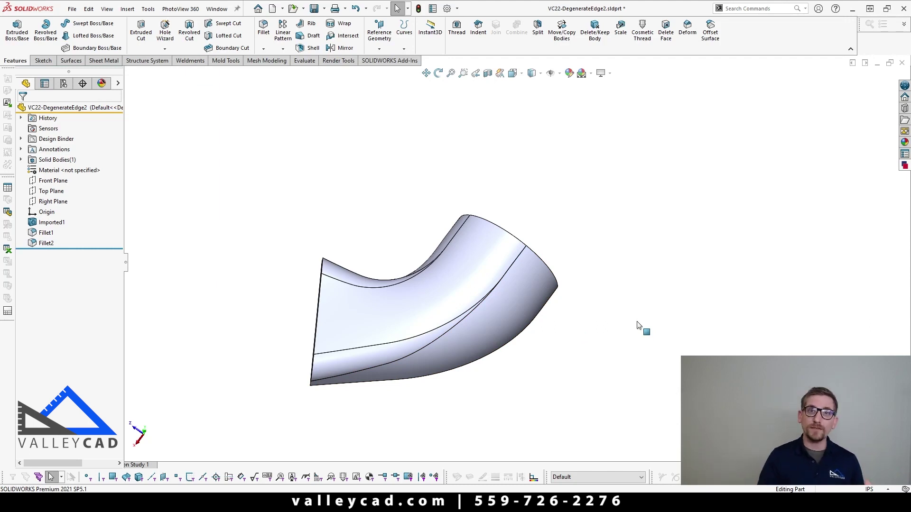
key("ctrl+7")
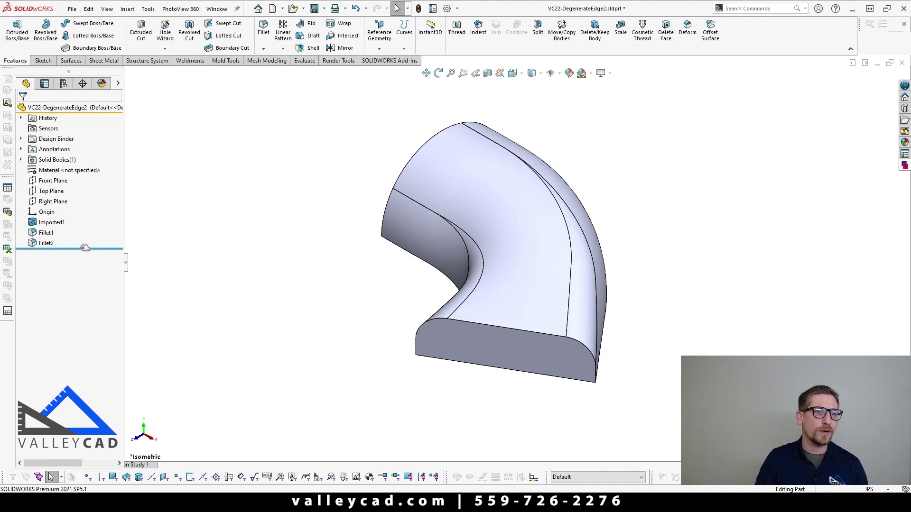
left_click_drag(84, 249, 86, 230)
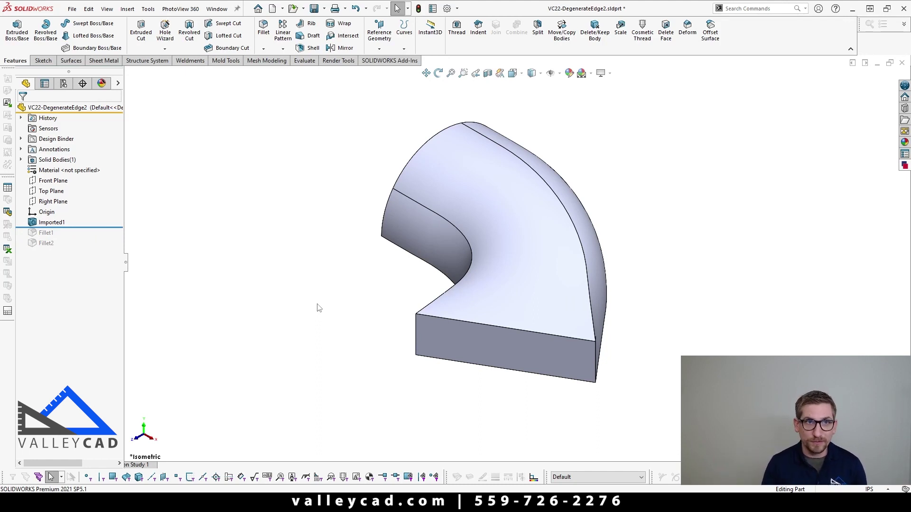
Step: Start a new fillet and switch it to the Face Fillet type
left_click(264, 31)
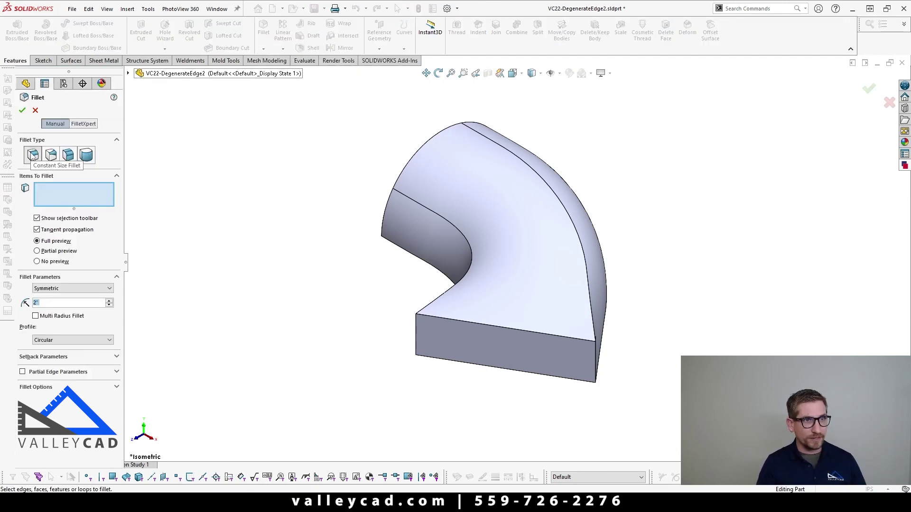
left_click(68, 157)
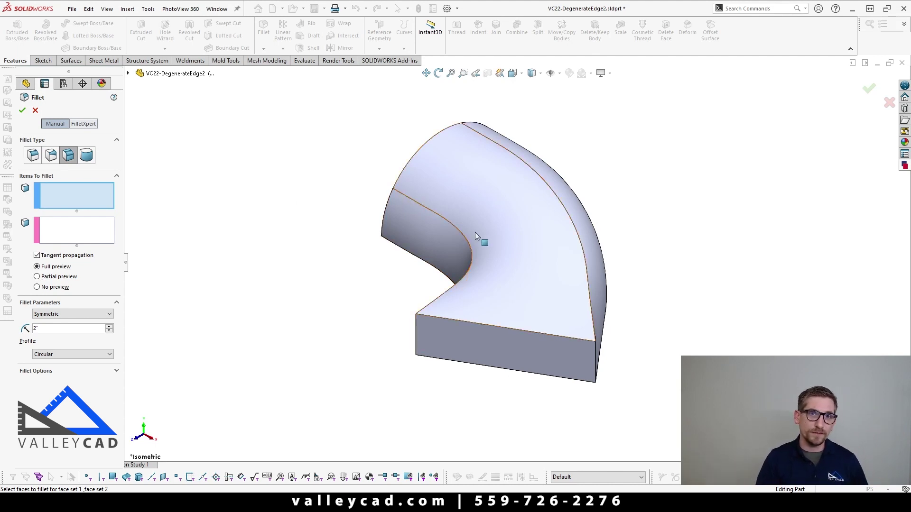
Step: Face-fillet the inner curved face to the large top face at 2 inches, creating Fillet3
left_click(437, 242)
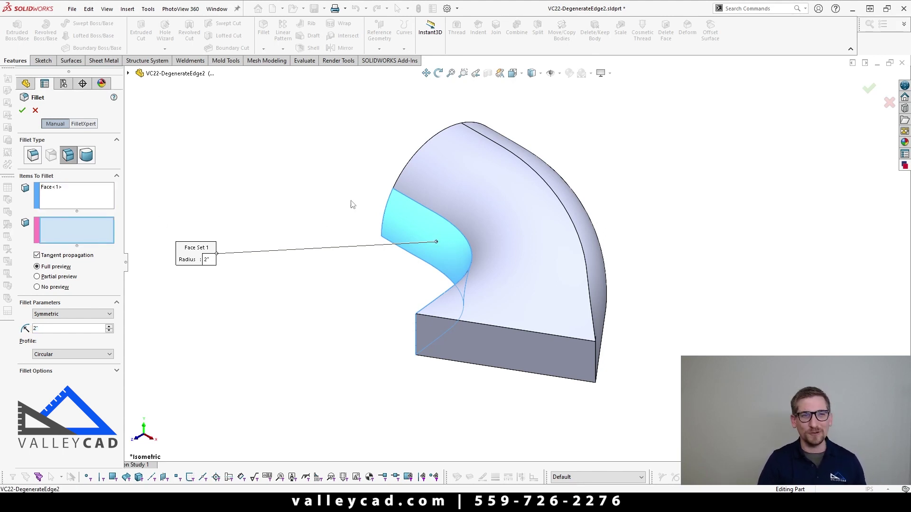
left_click(464, 203)
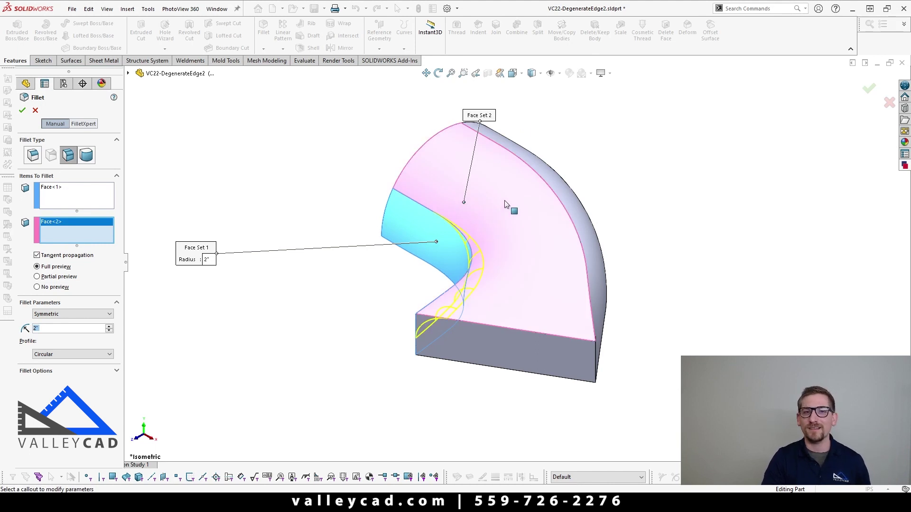
middle_click_drag(489, 241, 522, 306)
scroll(505, 296, "down", 5)
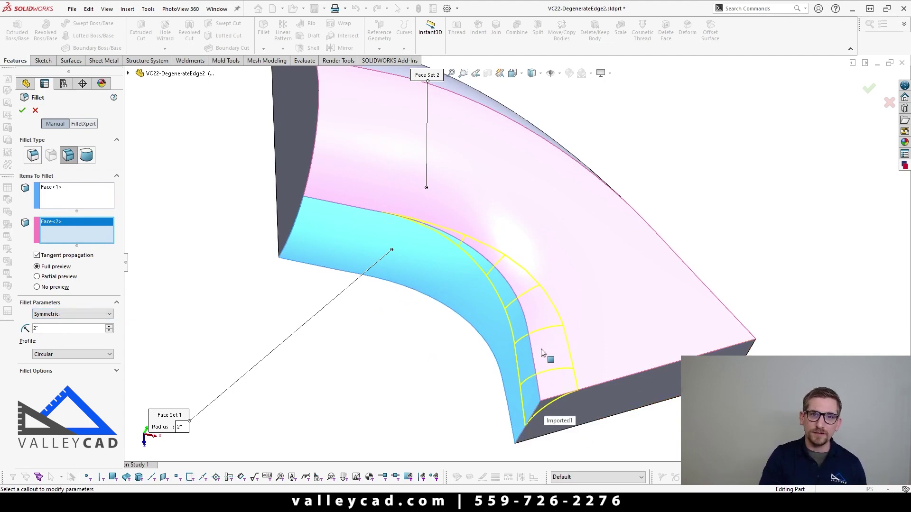
scroll(420, 232, "down", 10)
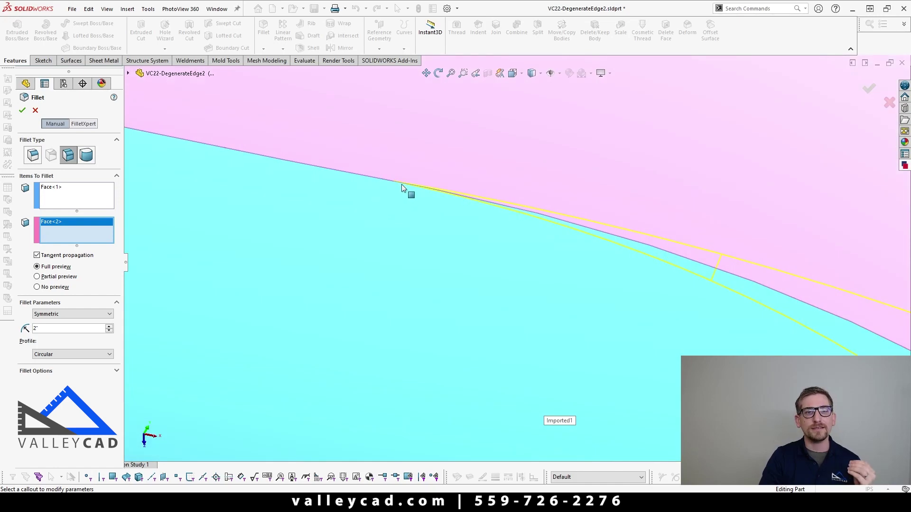
scroll(394, 185, "up", 3)
left_click(22, 110)
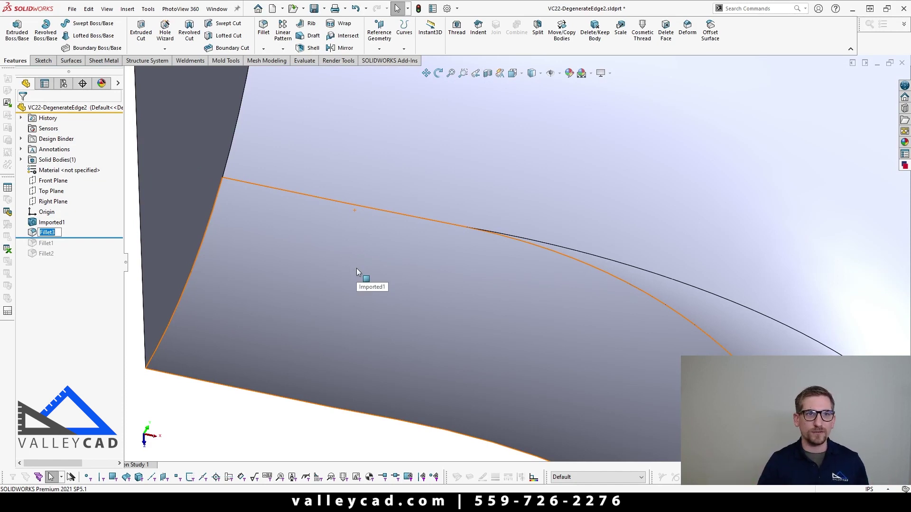
Step: Start another face fillet with the part turned to its outer curved side
key("Return")
key("f")
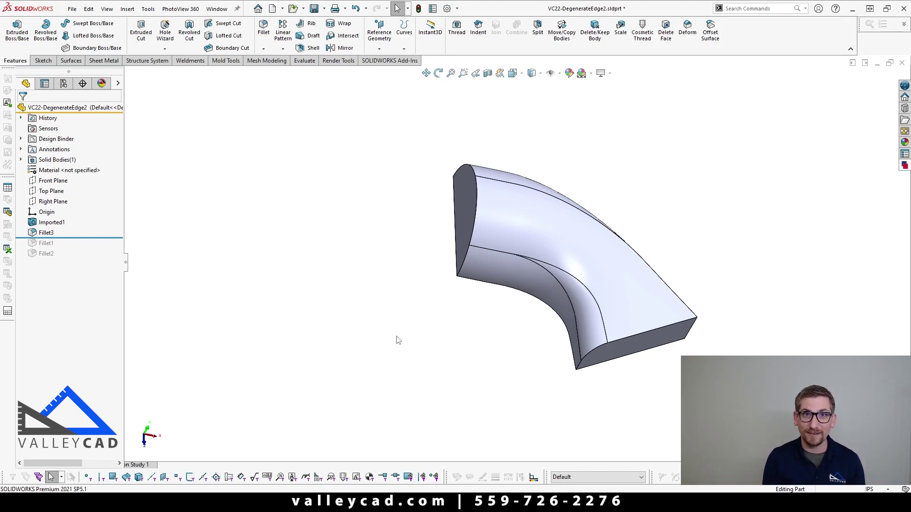
key("z")
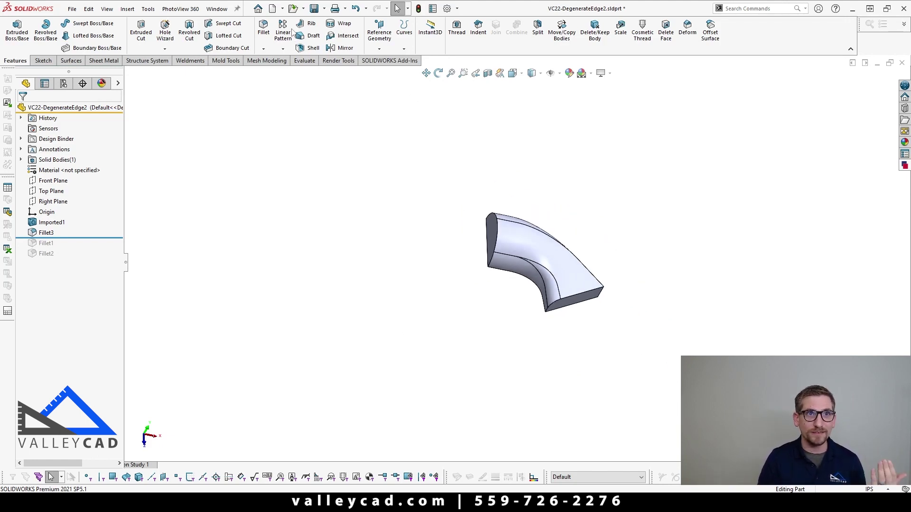
left_click(264, 28)
middle_click_drag(649, 230, 396, 263)
scroll(396, 264, "down", 3)
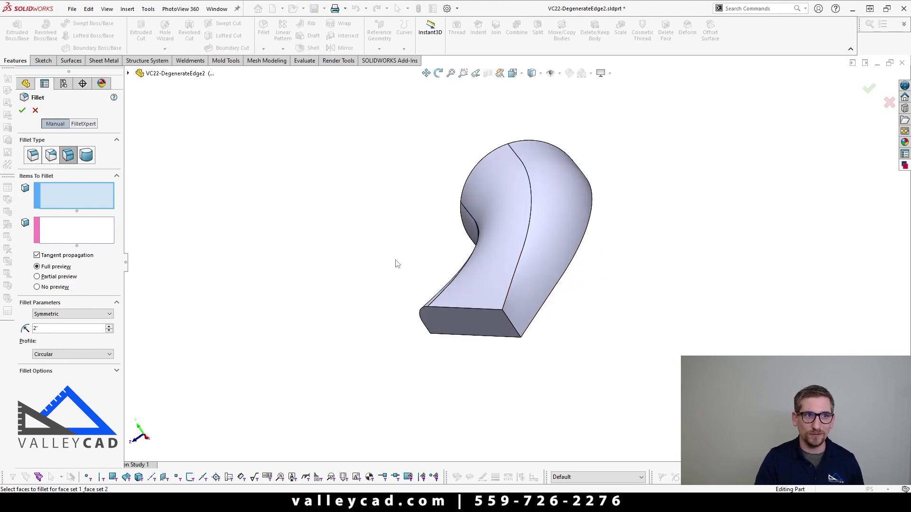
Step: Face-fillet the outer curved side face to the top face at 3 inches, creating Fillet4
left_click(539, 246)
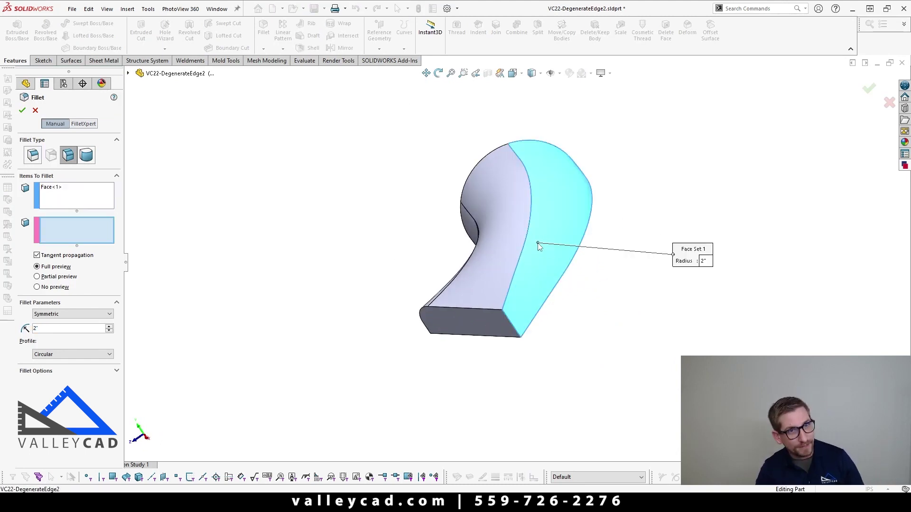
left_click(508, 249)
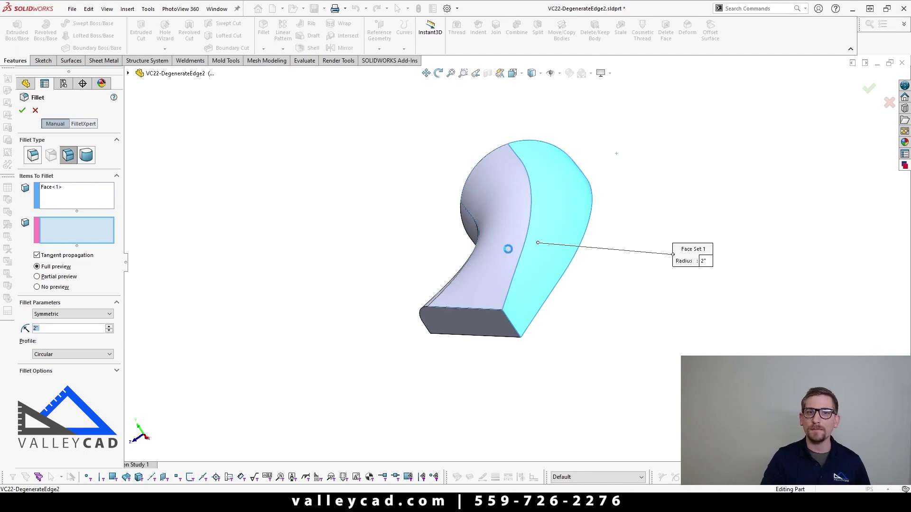
left_click(108, 327)
left_click(109, 326)
left_click(109, 327)
left_click(109, 327)
left_click(109, 326)
scroll(508, 203, "down", 10)
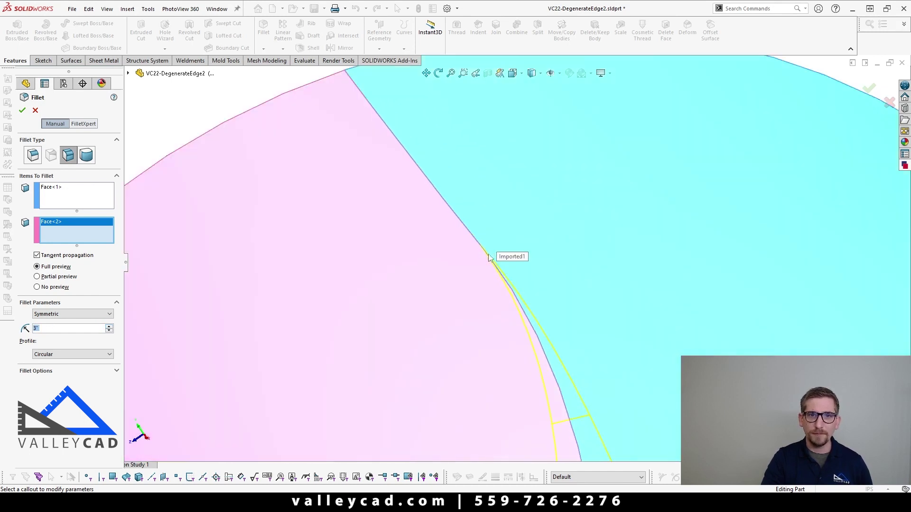
left_click(22, 110)
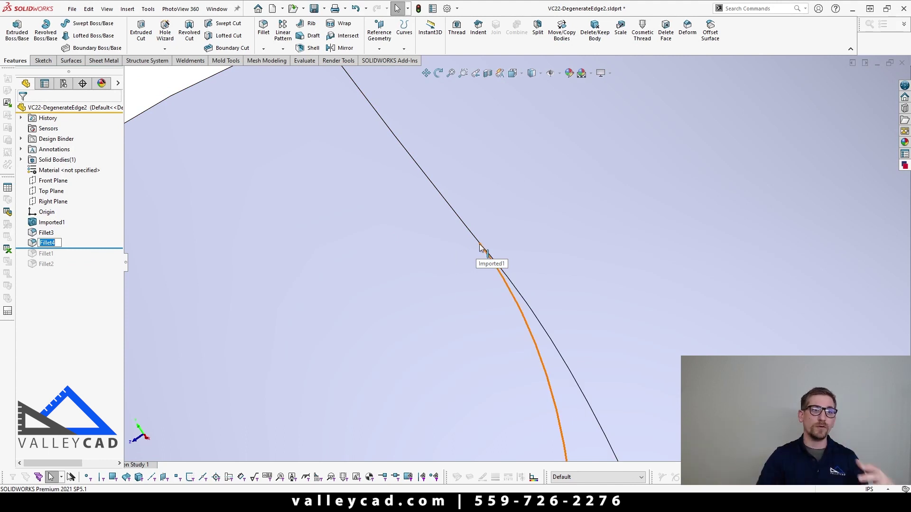
scroll(287, 301, "up", 5)
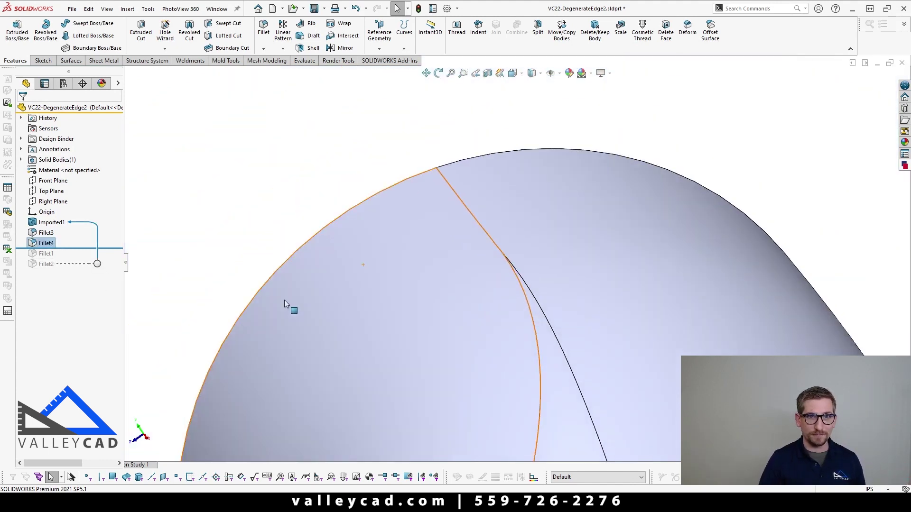
left_click(286, 301)
Step: Return to isometric, show the Evaluate tools, and view the face-filleted part from above
key("ctrl+7")
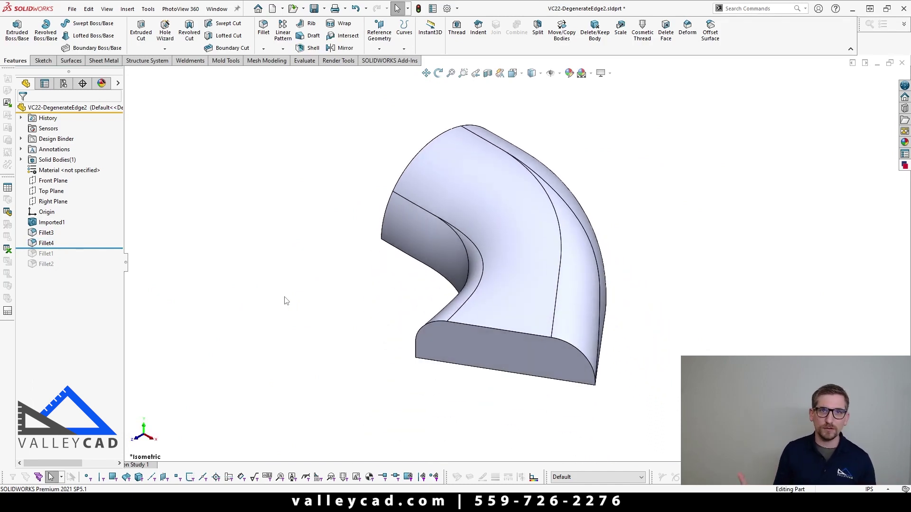
left_click(309, 61)
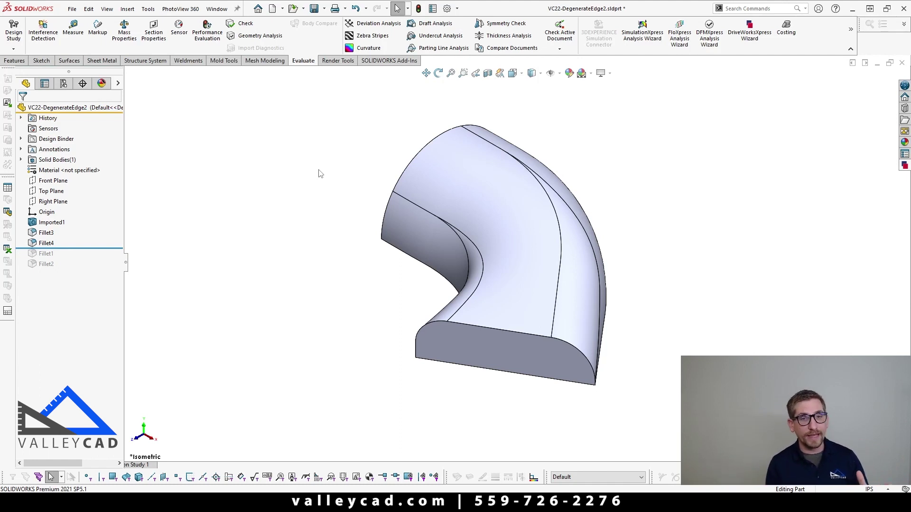
middle_click_drag(389, 247, 494, 316)
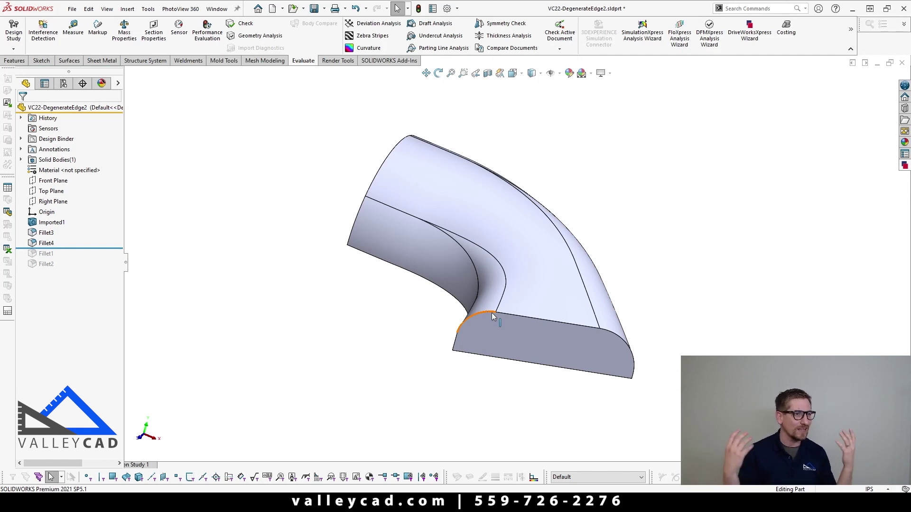
key("ctrl+7")
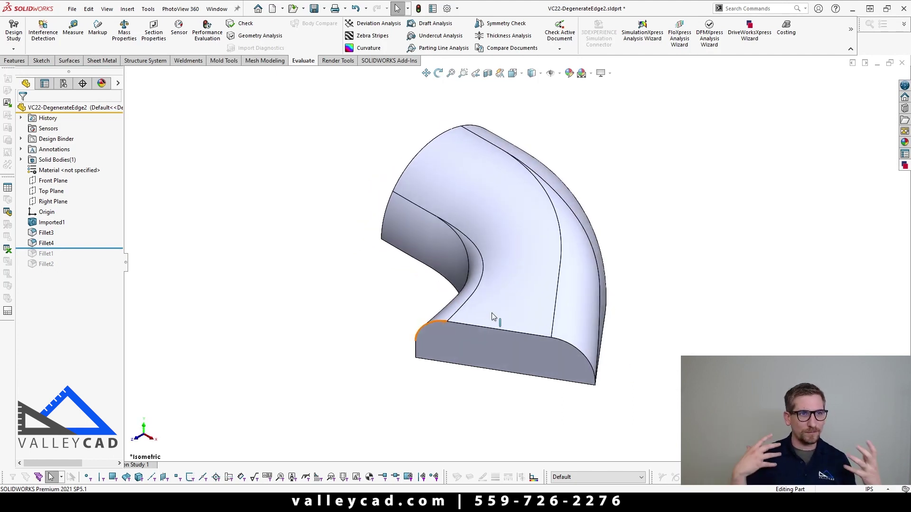